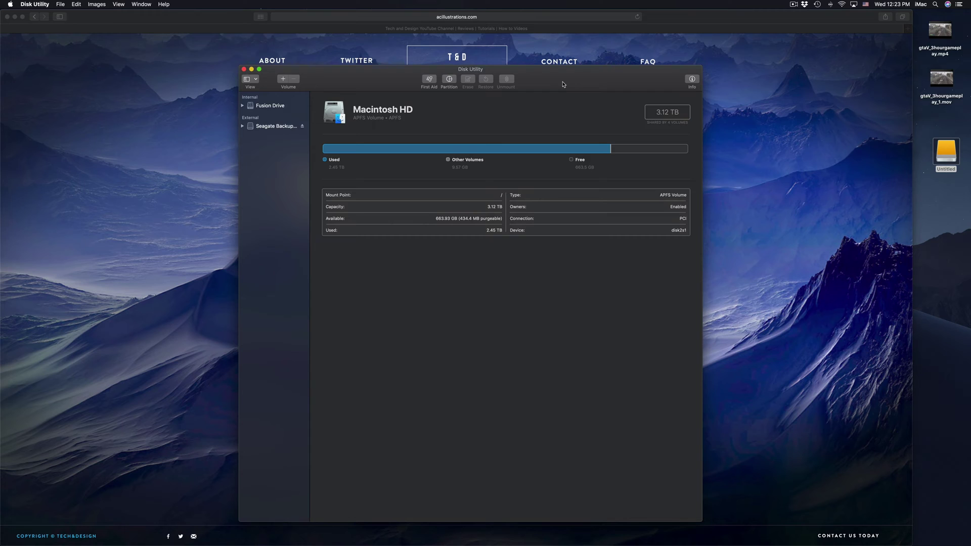
Search the Mac for "disk" and open Disk Utility
drag(563, 85, 563, 80)
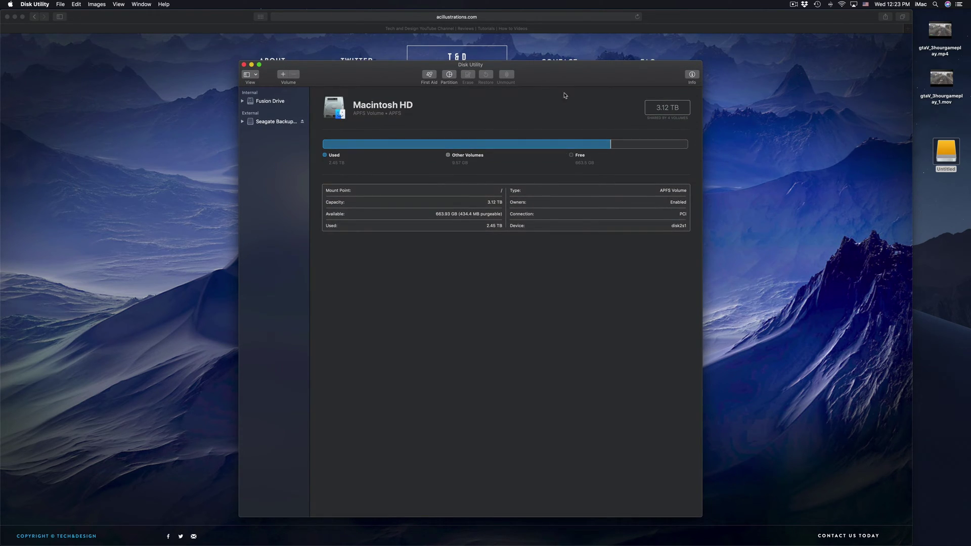
mouse_move(691, 545)
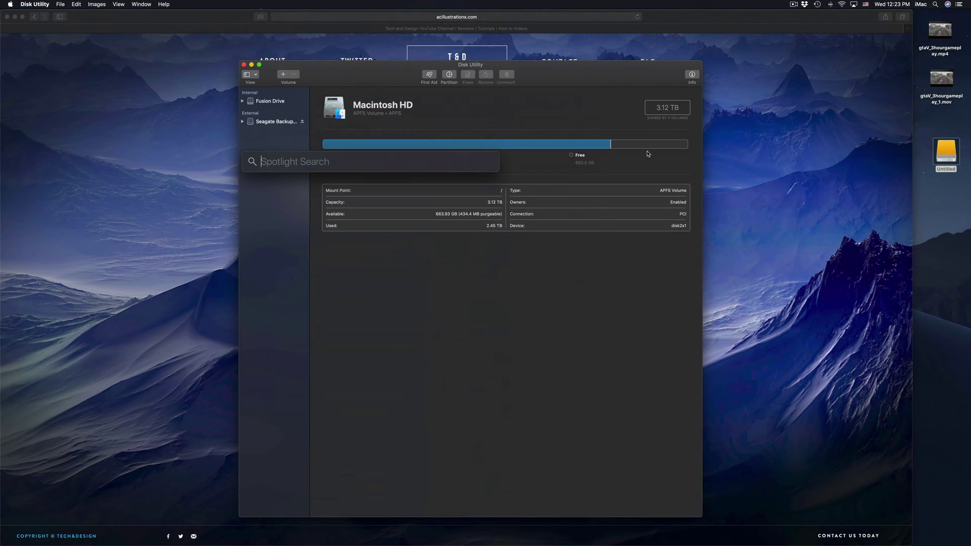
text(disk)
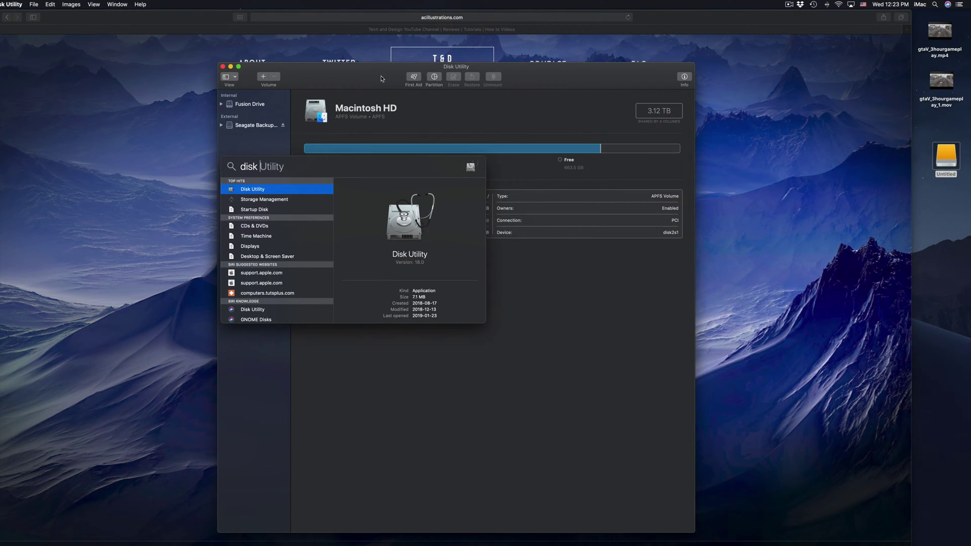
key(Return)
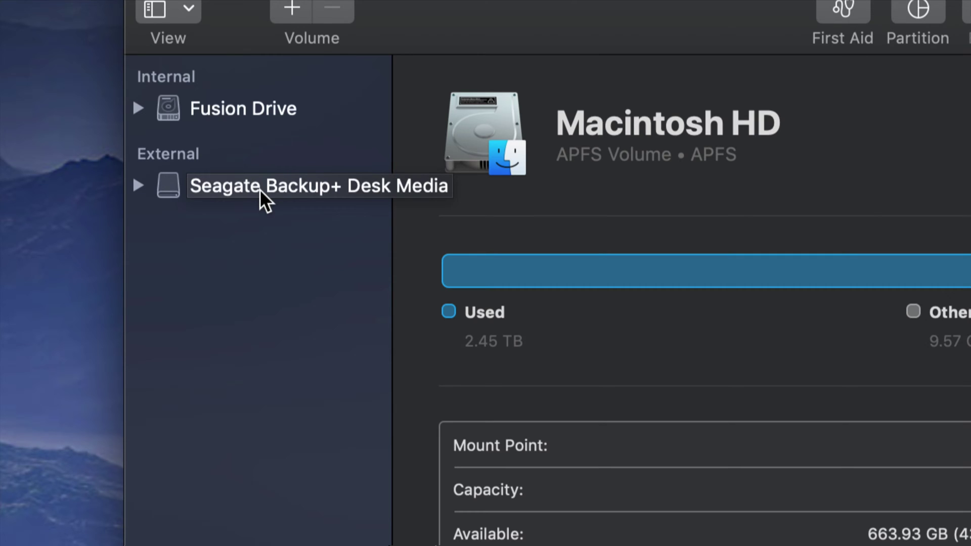
Expand the external Seagate Backup+ Desk Media drive and select the physical disk itself
click(139, 185)
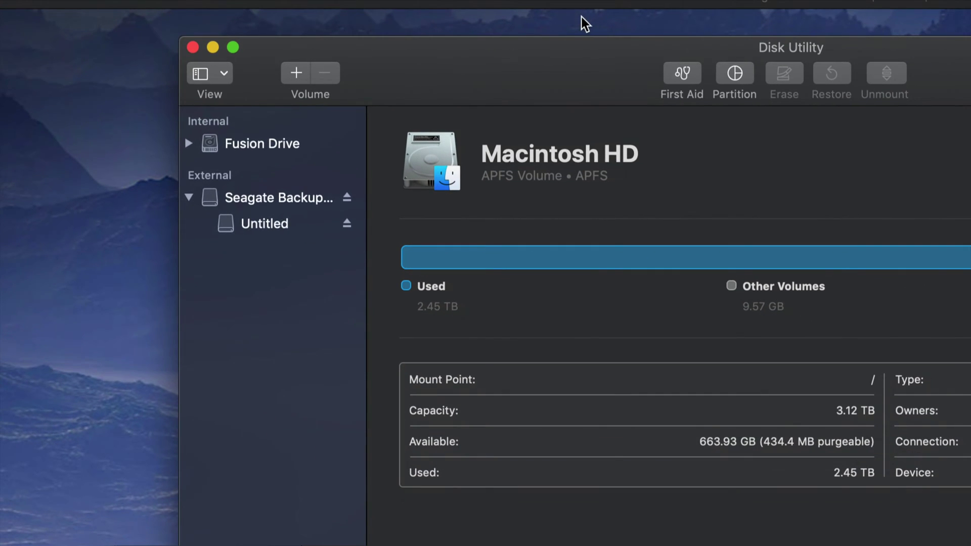
drag(577, 59, 464, 50)
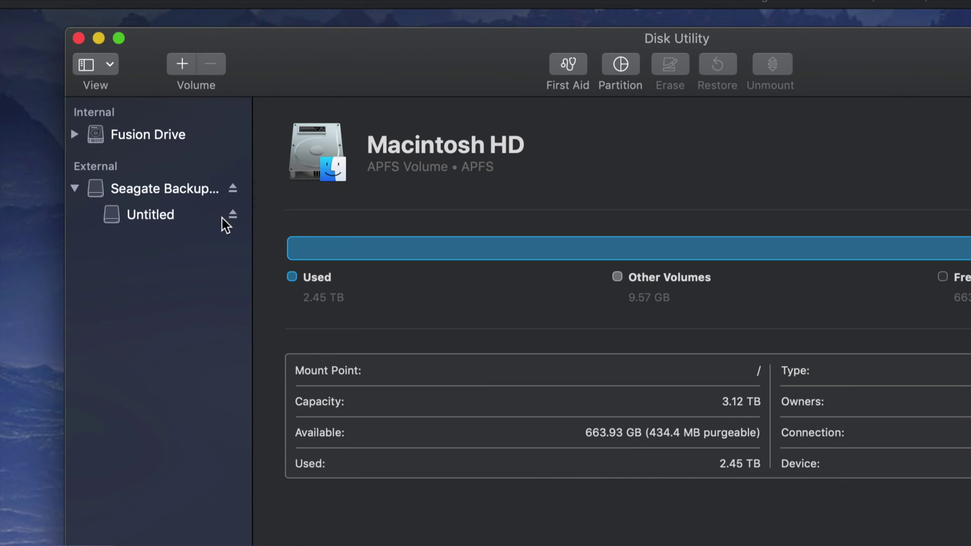
click(135, 191)
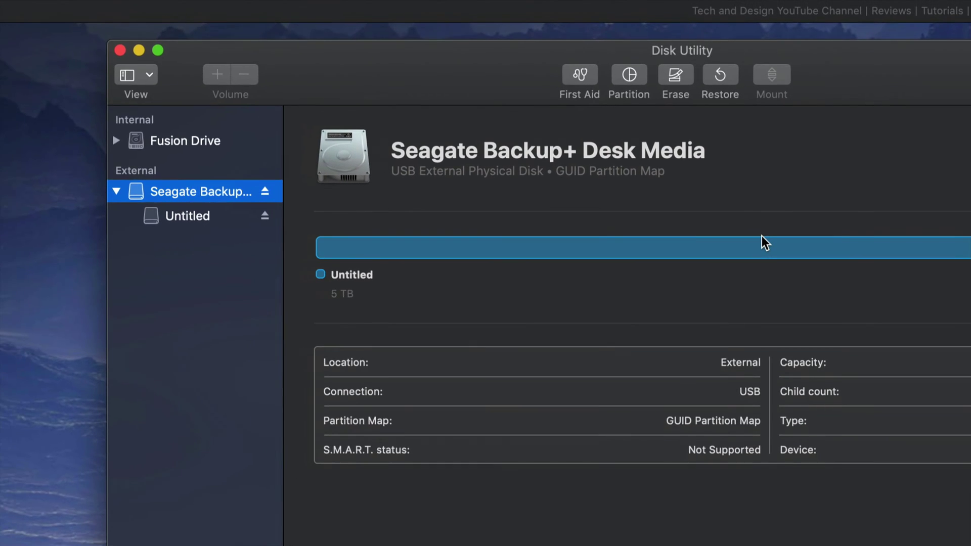
drag(876, 65, 758, 47)
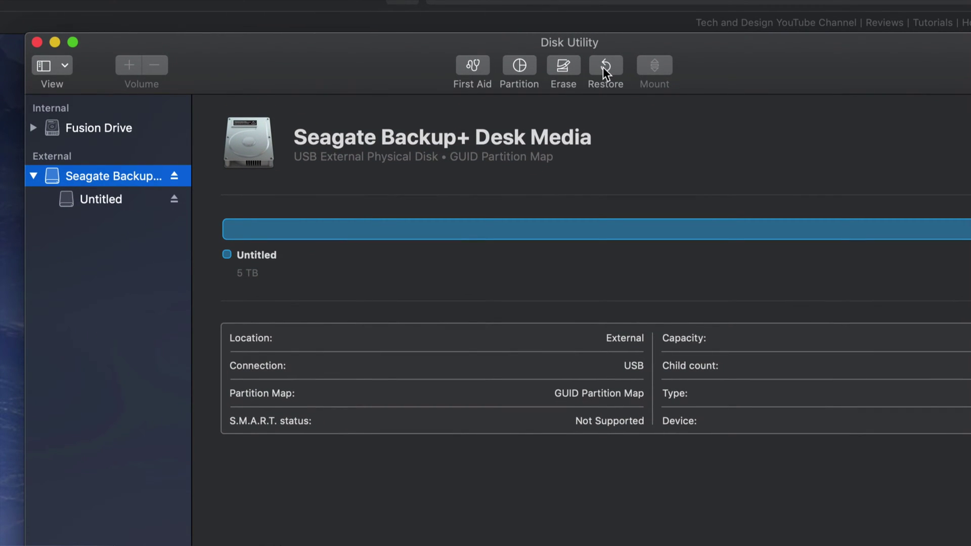
Erase the Seagate drive as Untitled in ExFAT format with the GUID Partition Map scheme
click(549, 64)
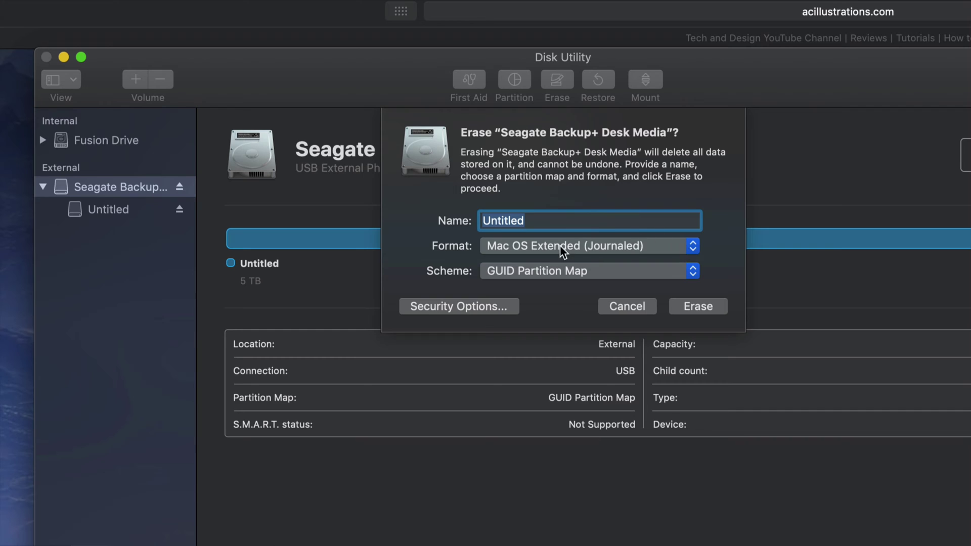
click(691, 248)
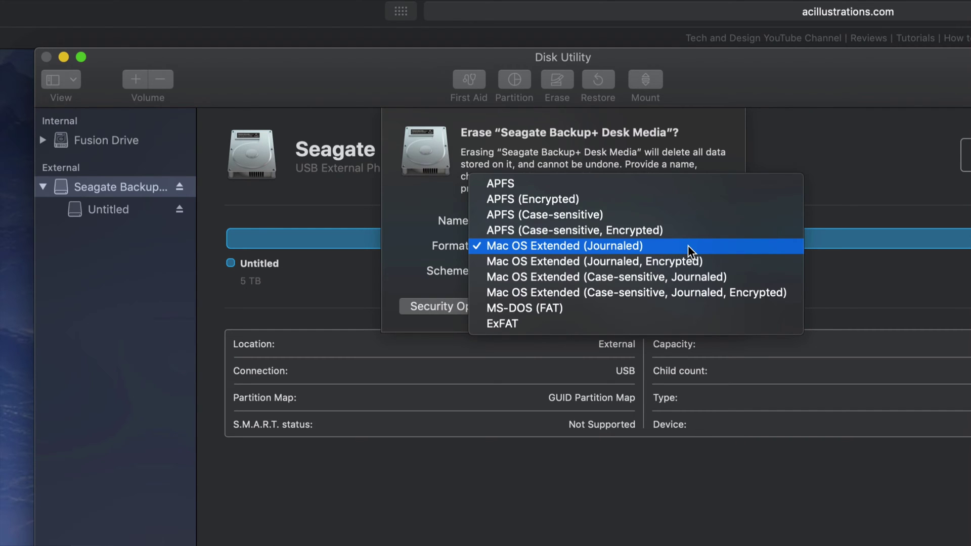
click(541, 325)
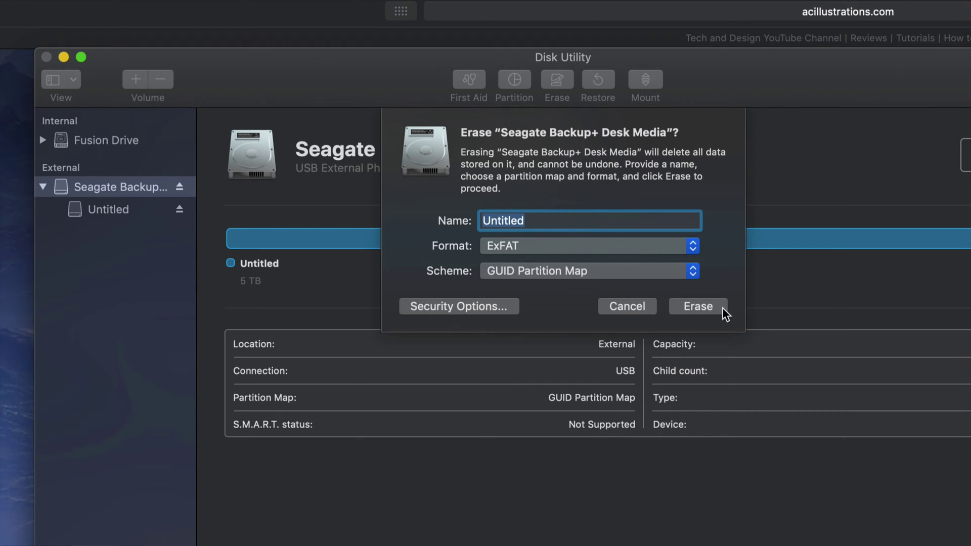
click(699, 306)
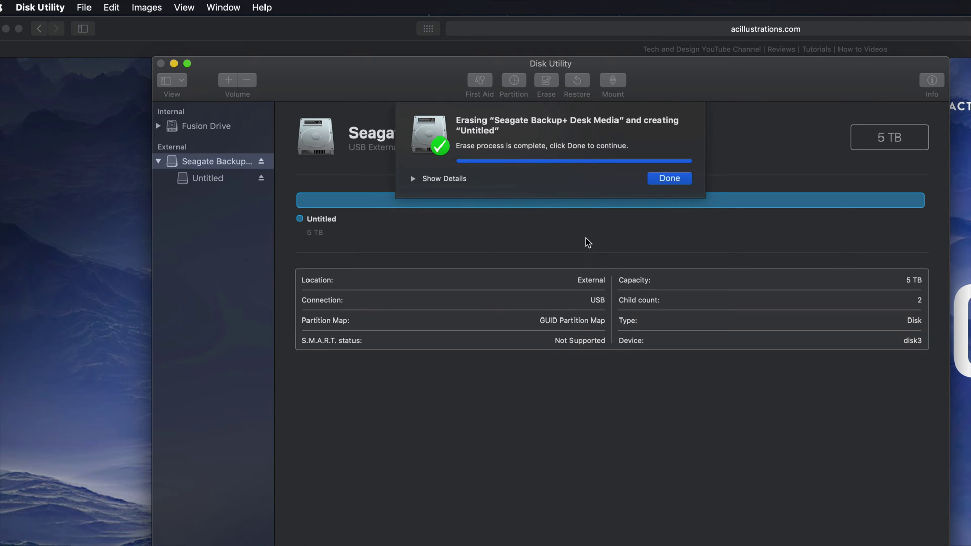
click(673, 181)
Open the erase settings for the Seagate drive and choose the Mac OS Extended (Journaled) format
drag(701, 78, 668, 86)
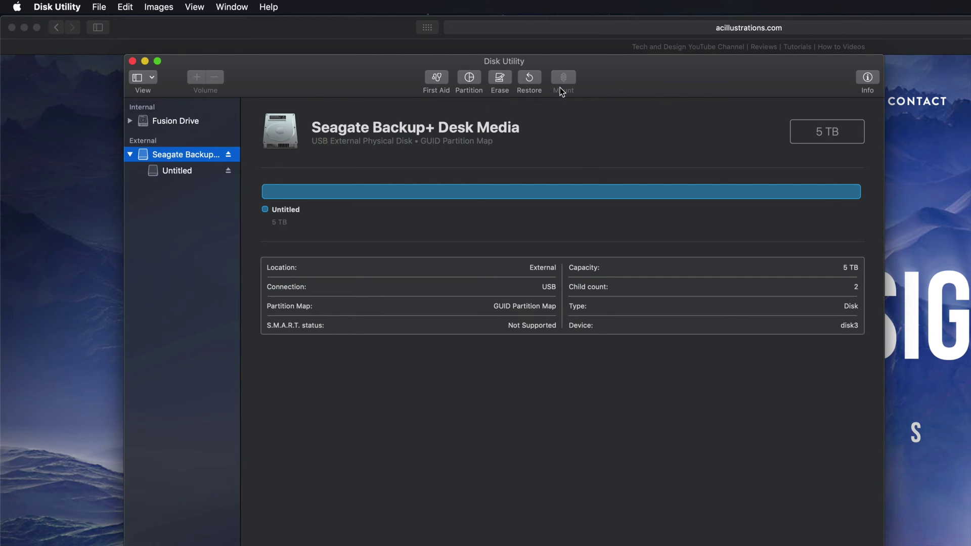
click(499, 83)
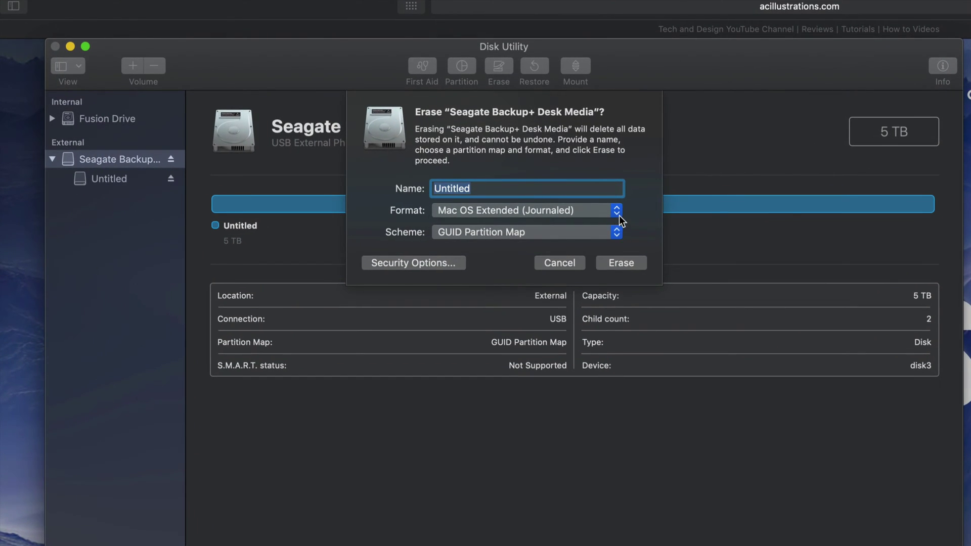
click(617, 212)
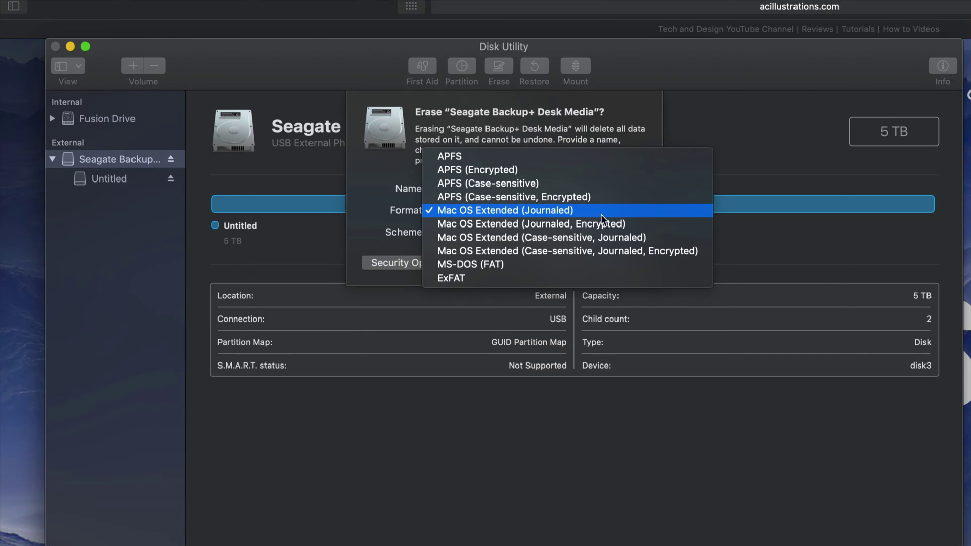
click(560, 212)
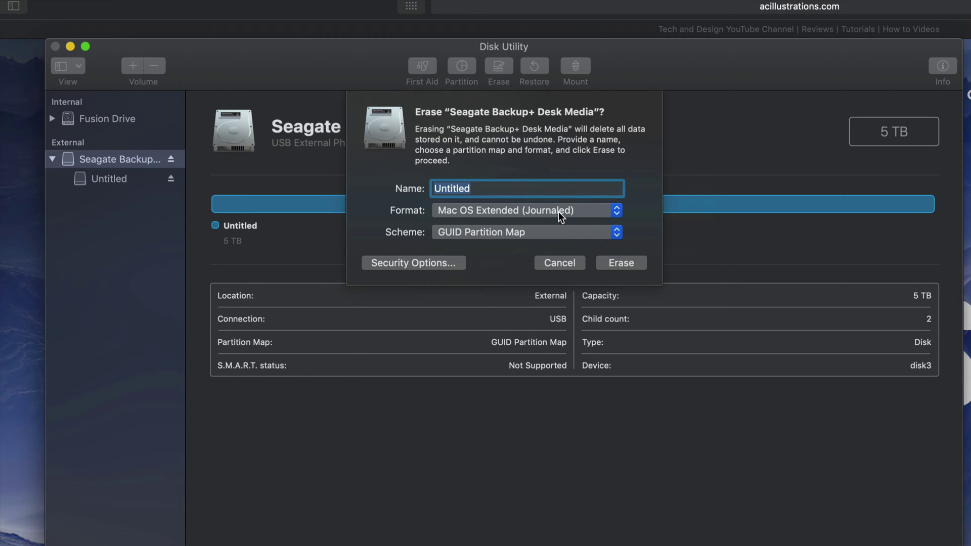
click(558, 212)
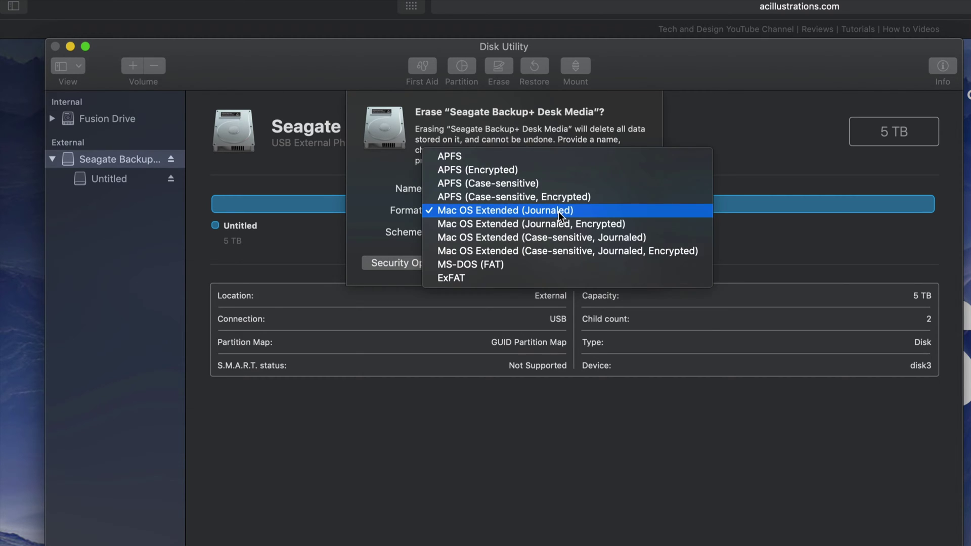
click(554, 211)
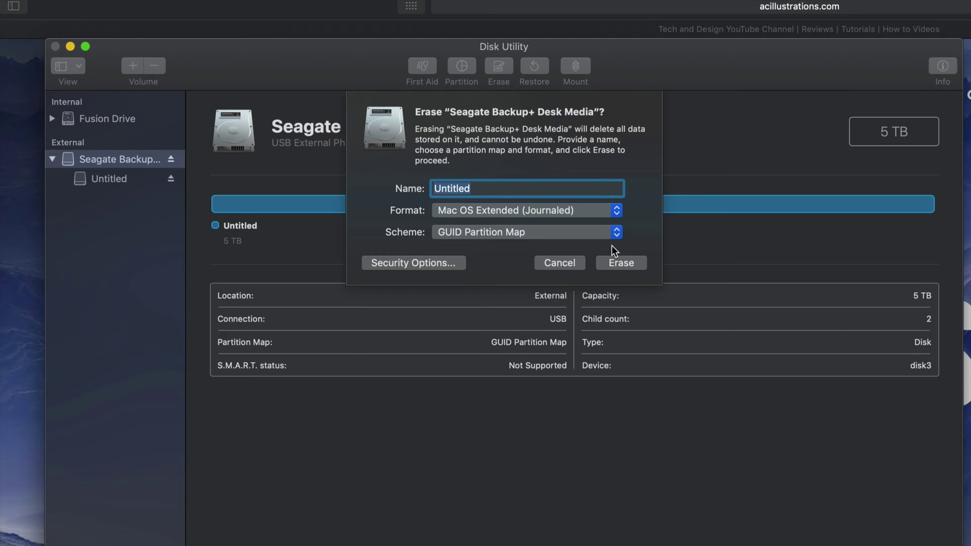
Set the erase format to ExFAT and try the Master Boot Record scheme before returning to GUID Partition Map
click(615, 210)
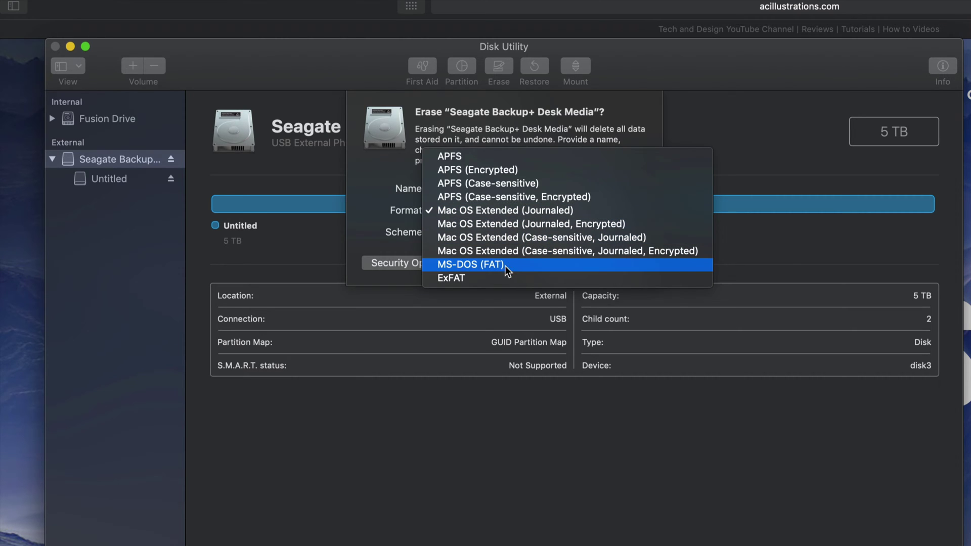
click(472, 278)
click(606, 232)
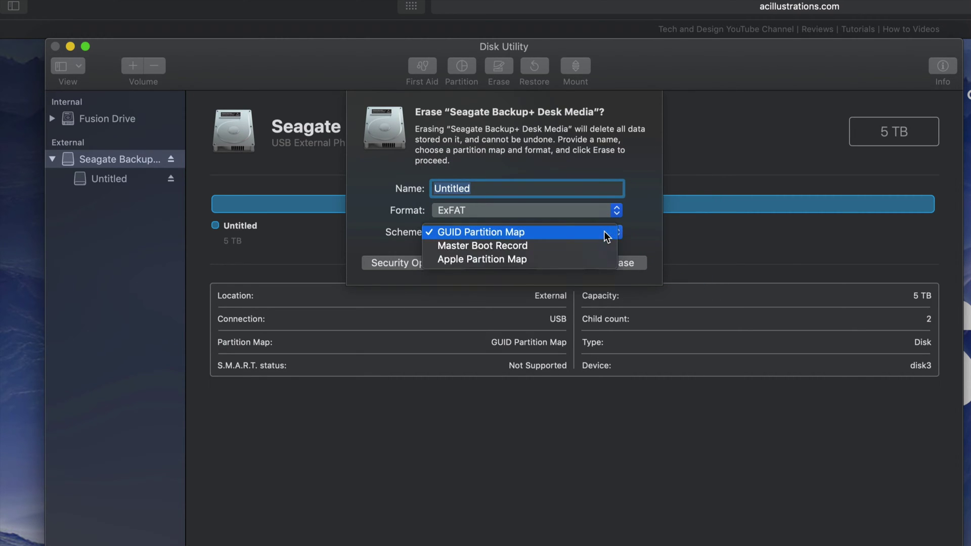
click(521, 245)
click(521, 233)
click(511, 237)
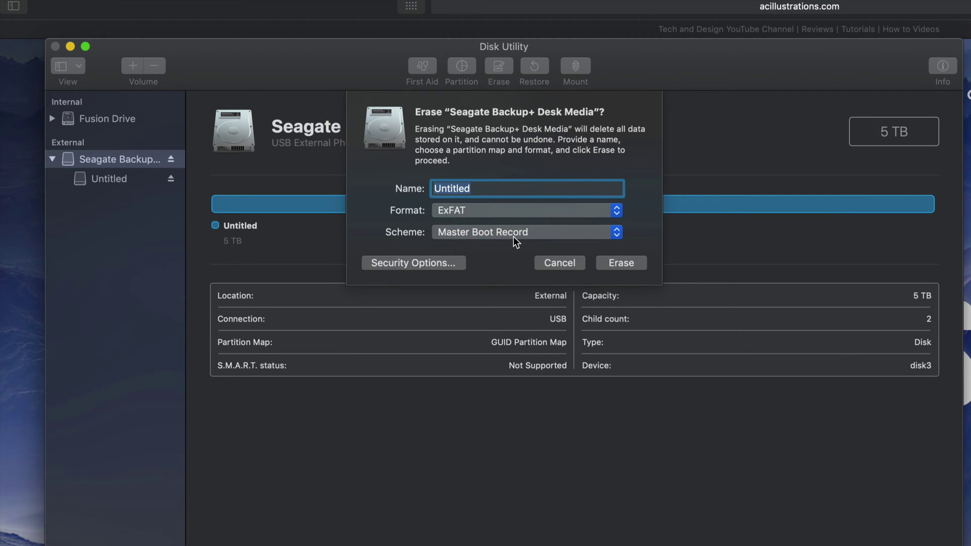
click(514, 236)
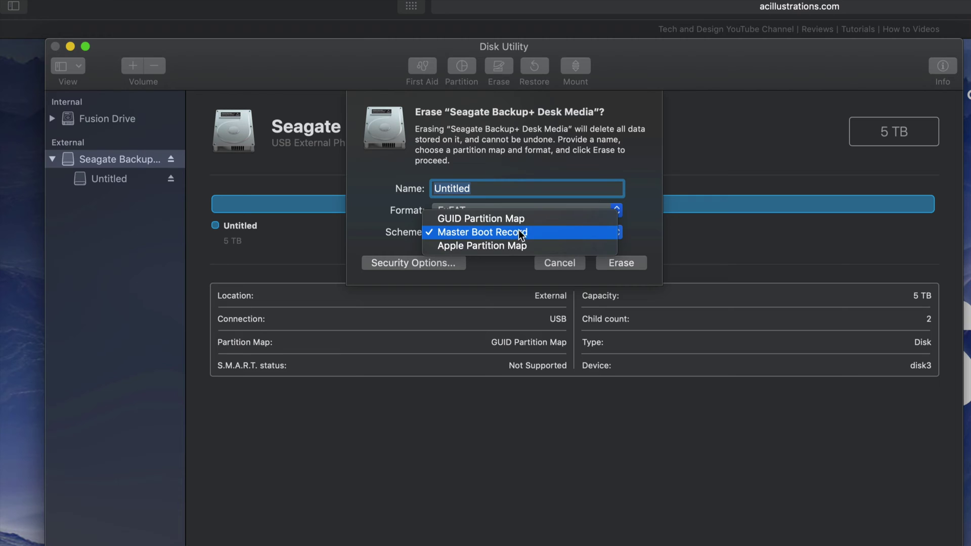
click(523, 221)
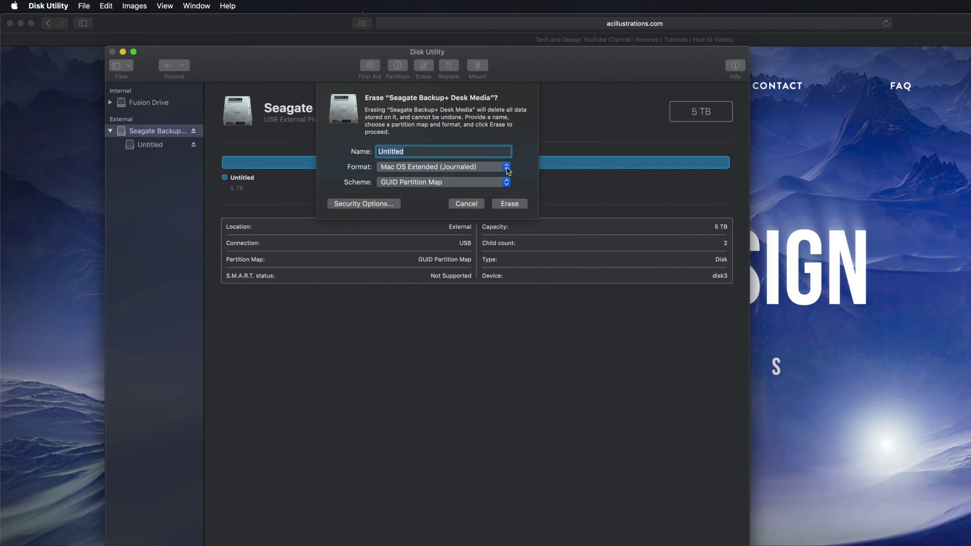
Erase the Seagate drive as Untitled in Mac OS Extended (Journaled) format with the GUID Partition Map scheme
click(508, 170)
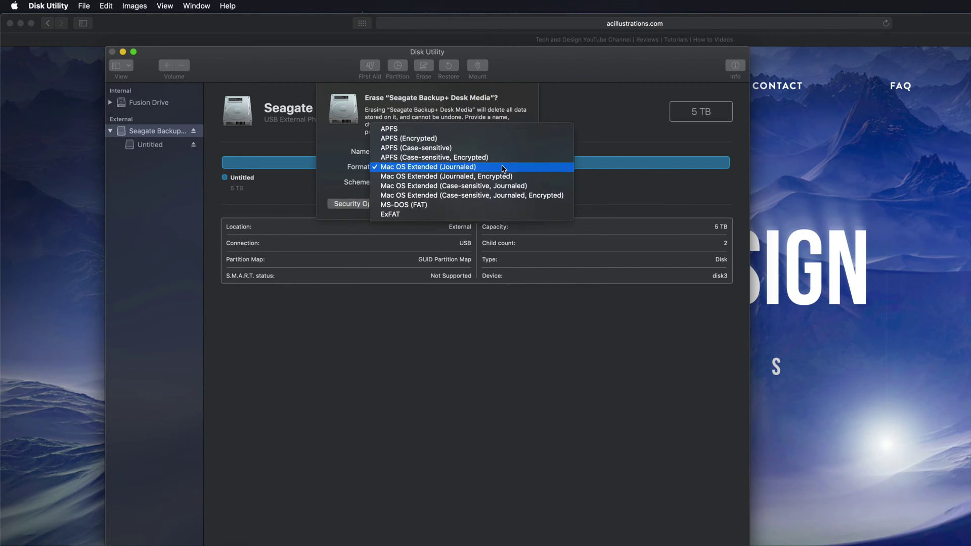
click(498, 167)
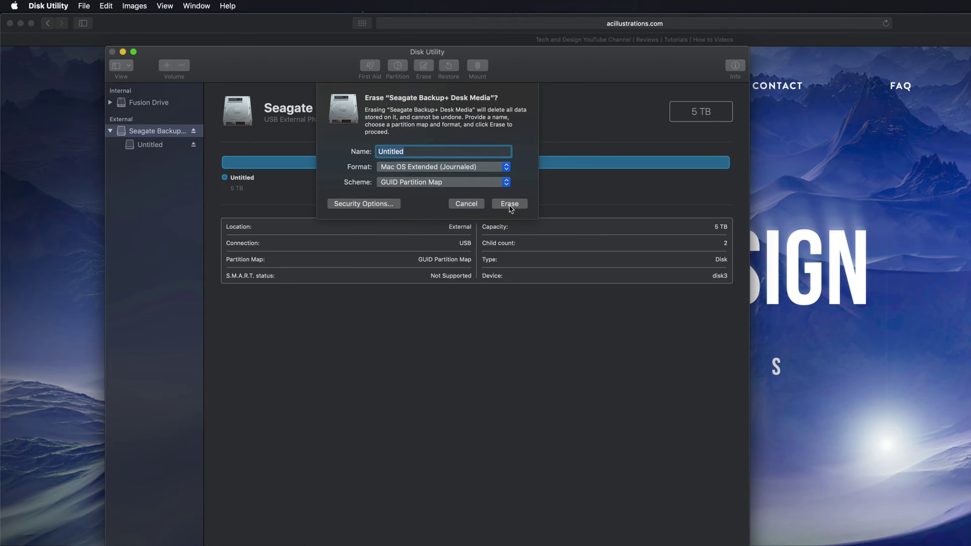
click(512, 205)
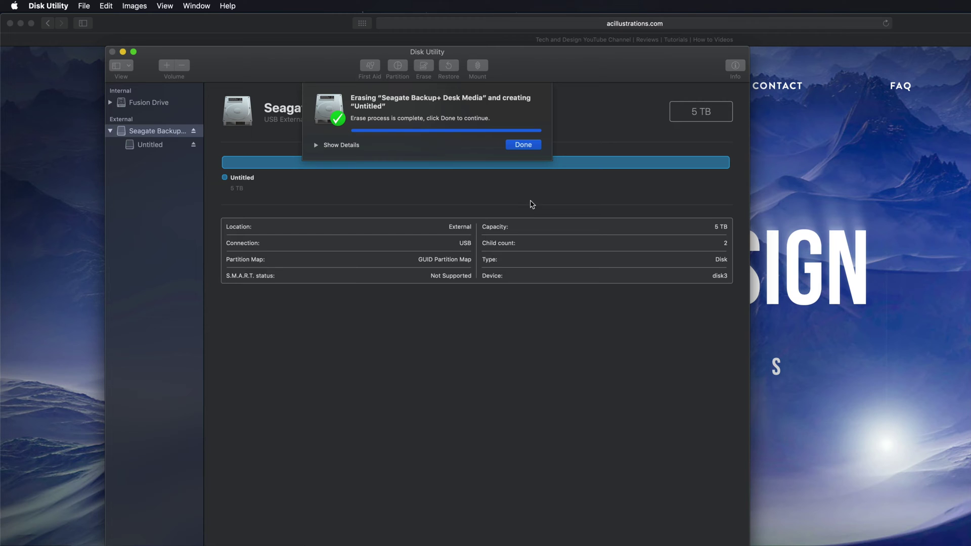
click(521, 145)
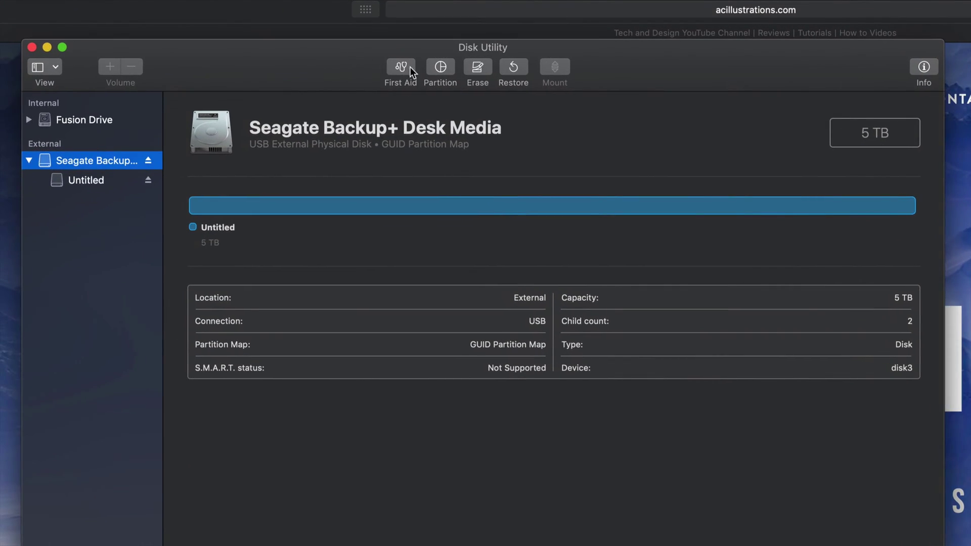
Add a second partition to the Seagate drive, splitting it into two 2.5 TB halves, and check each half's partition information
click(440, 67)
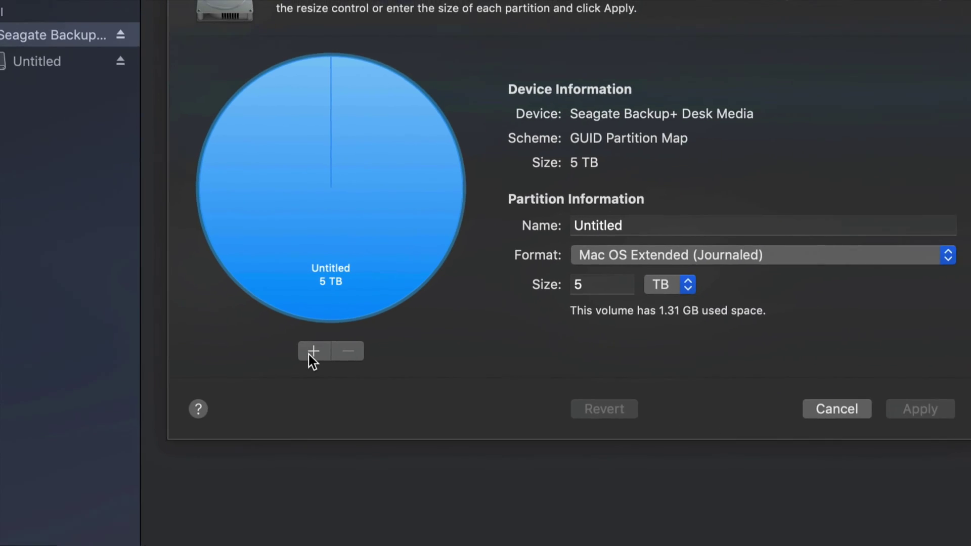
click(311, 353)
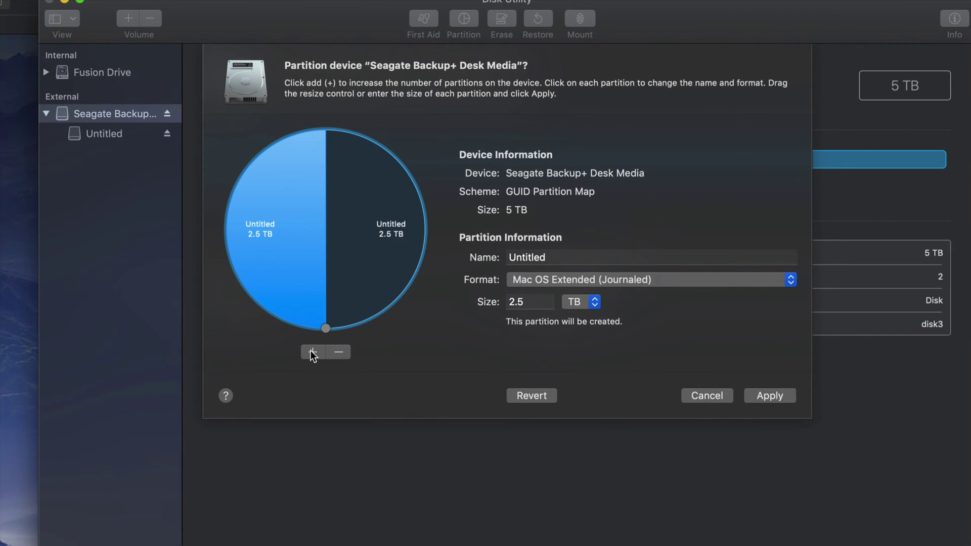
click(372, 216)
click(295, 215)
click(355, 214)
click(311, 215)
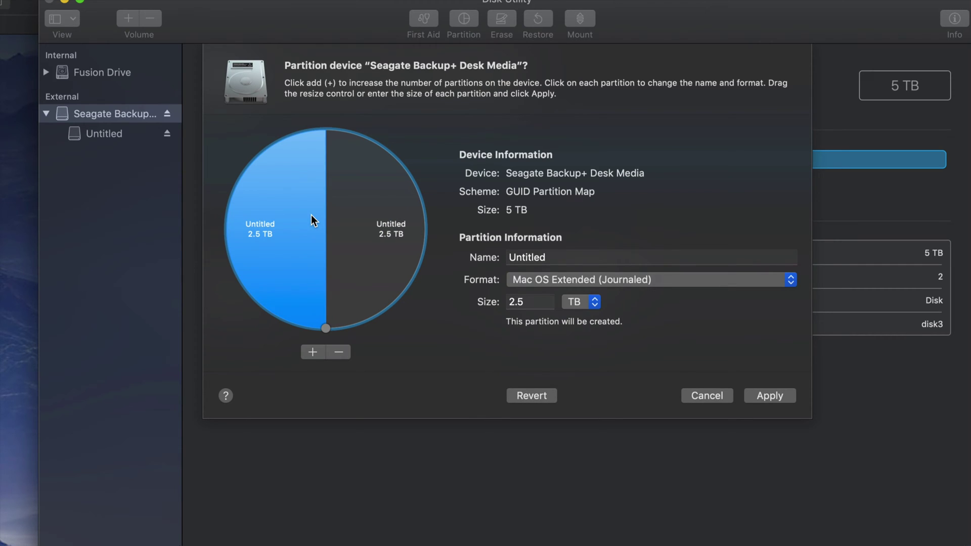
click(375, 225)
click(297, 225)
click(338, 223)
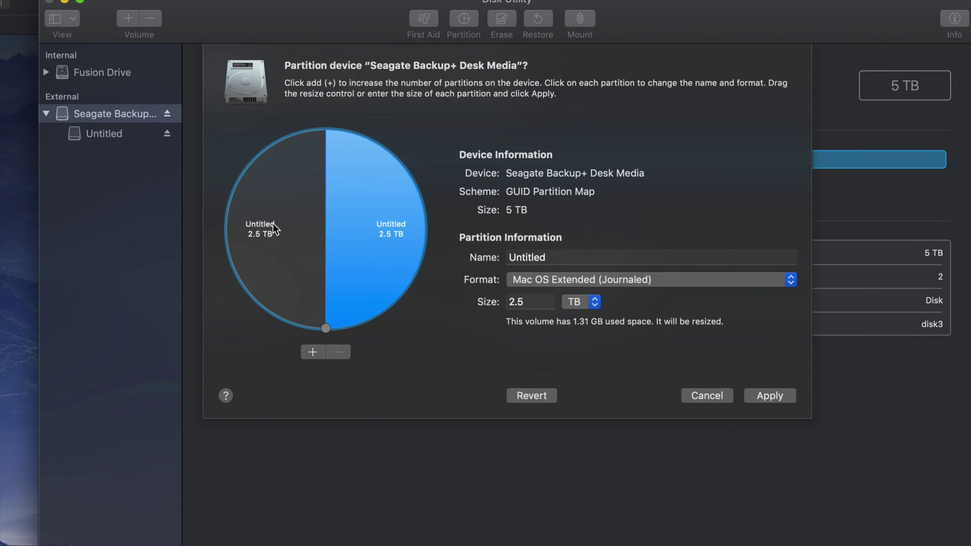
click(263, 229)
Name the partition in the right half of the pie chart PC
click(361, 223)
click(549, 259)
double_click(555, 258)
text(pc)
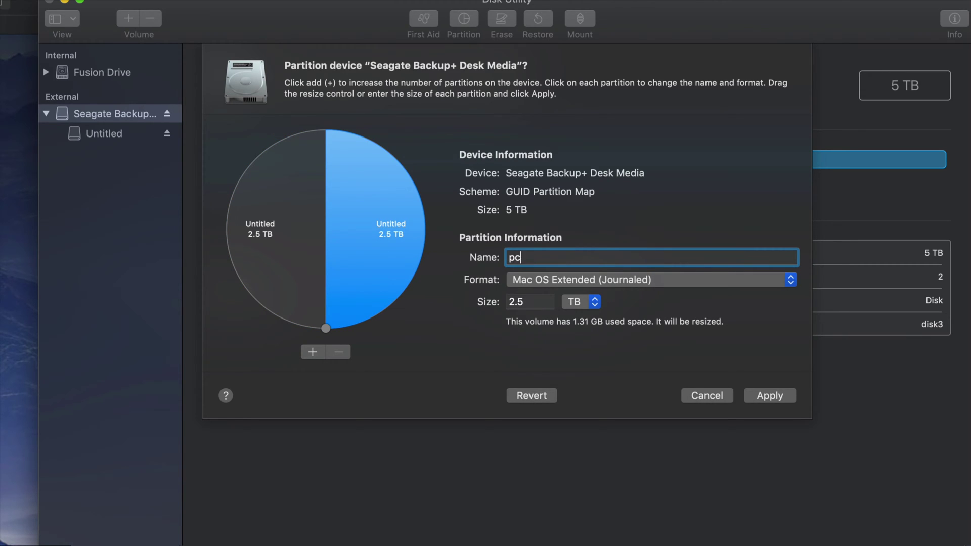
key(BackSpace)
key(BackSpace)
key(BackSpace)
text(PC)
Set the PC partition's format to ExFAT
click(572, 280)
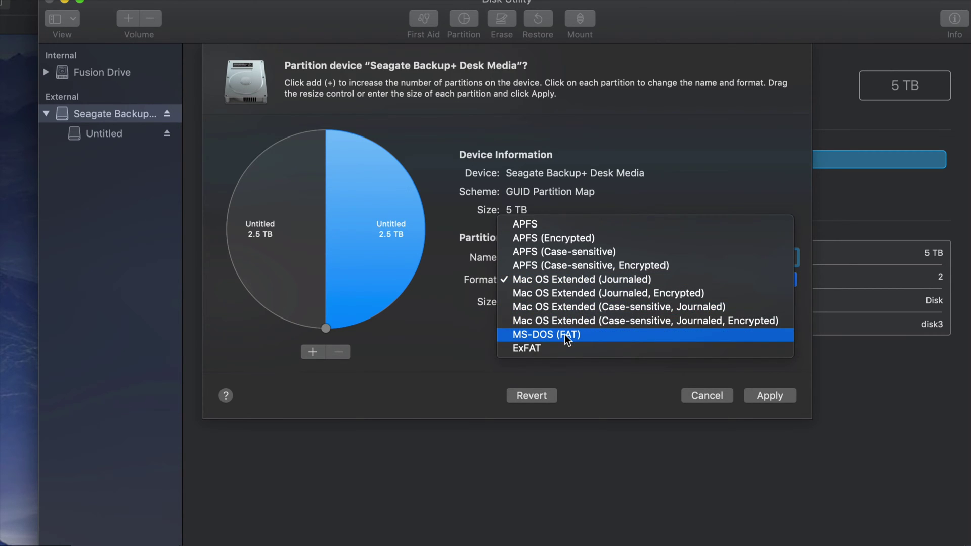
click(554, 348)
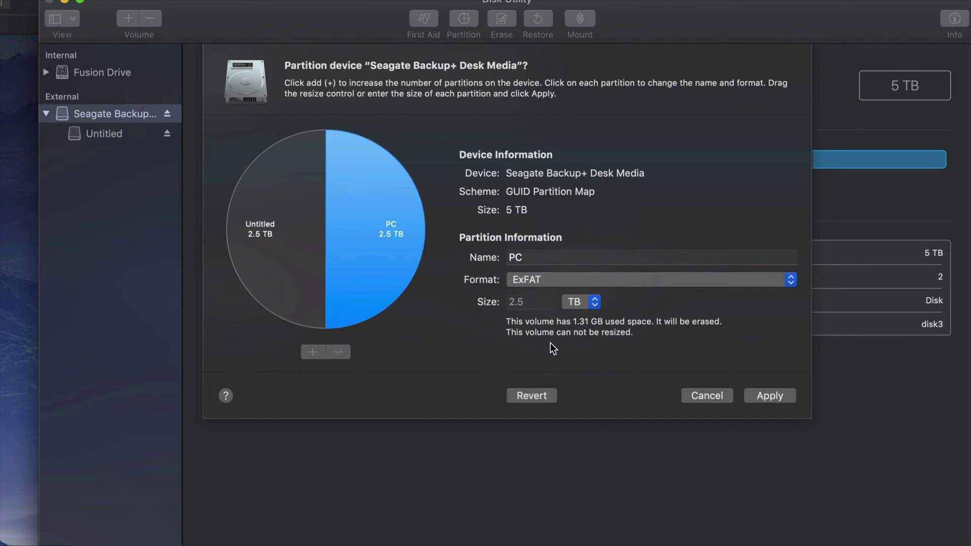
click(339, 272)
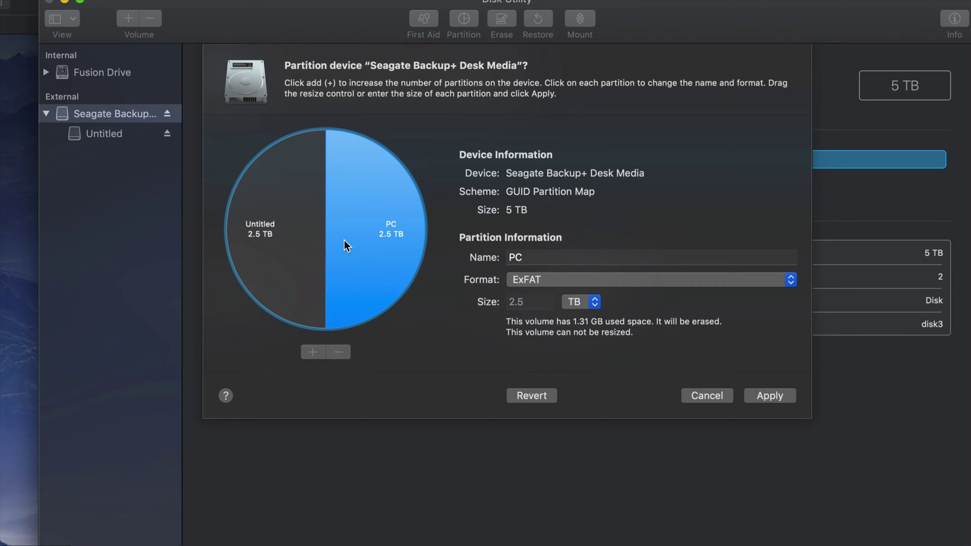
Name the partition in the left half of the pie chart mac and check the name and format of both halves
click(259, 254)
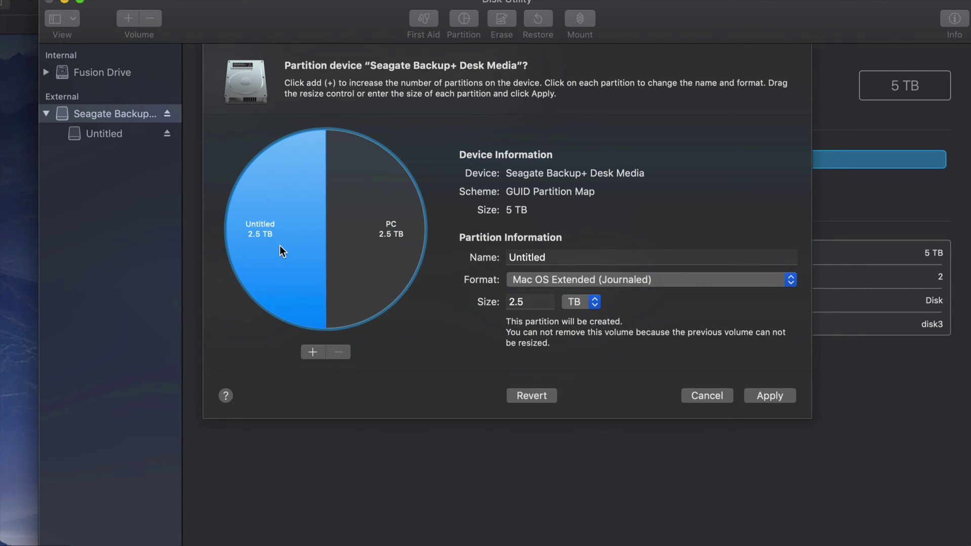
drag(575, 258, 508, 258)
text(mac)
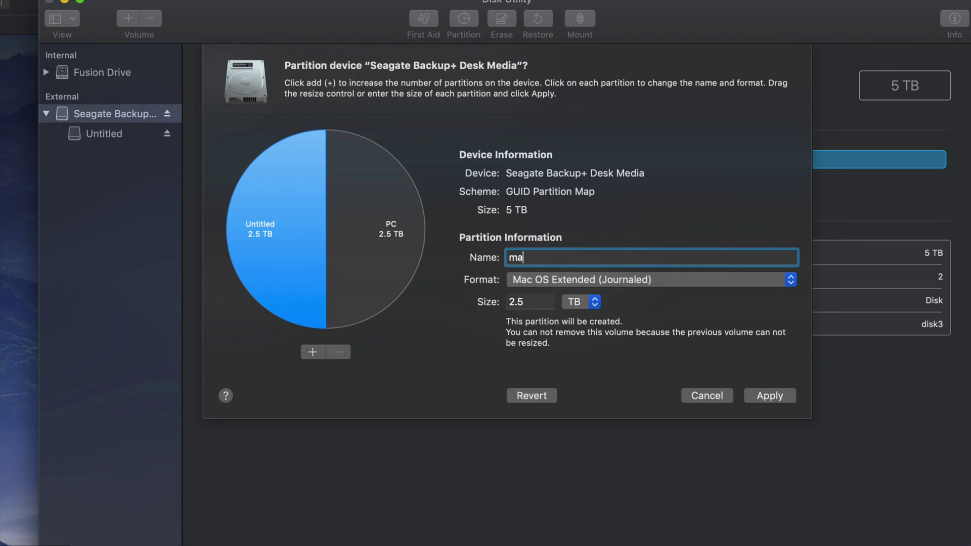
click(391, 266)
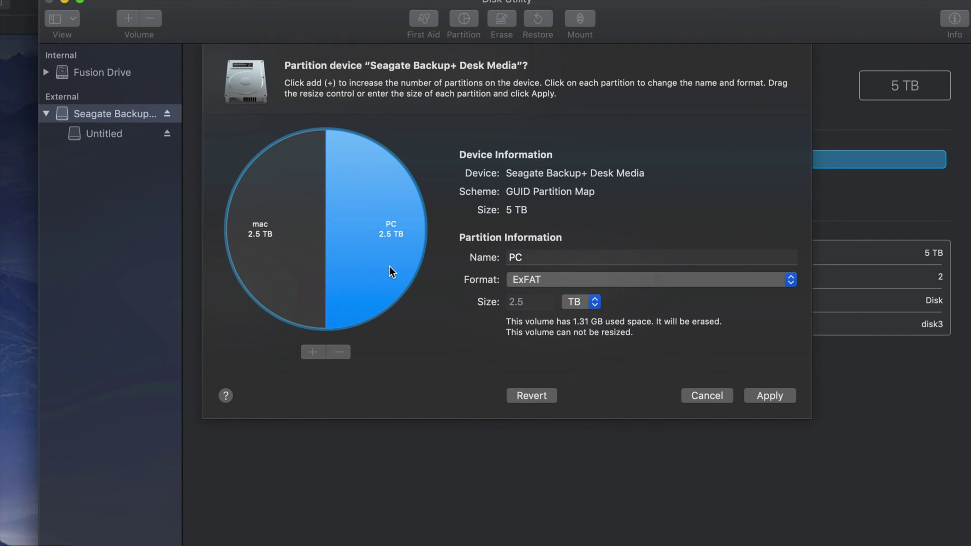
click(299, 267)
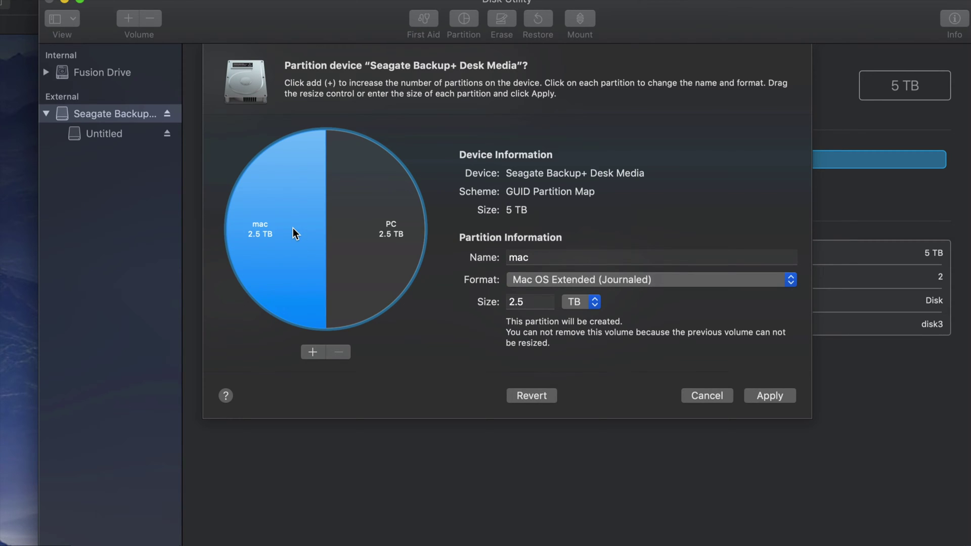
click(390, 268)
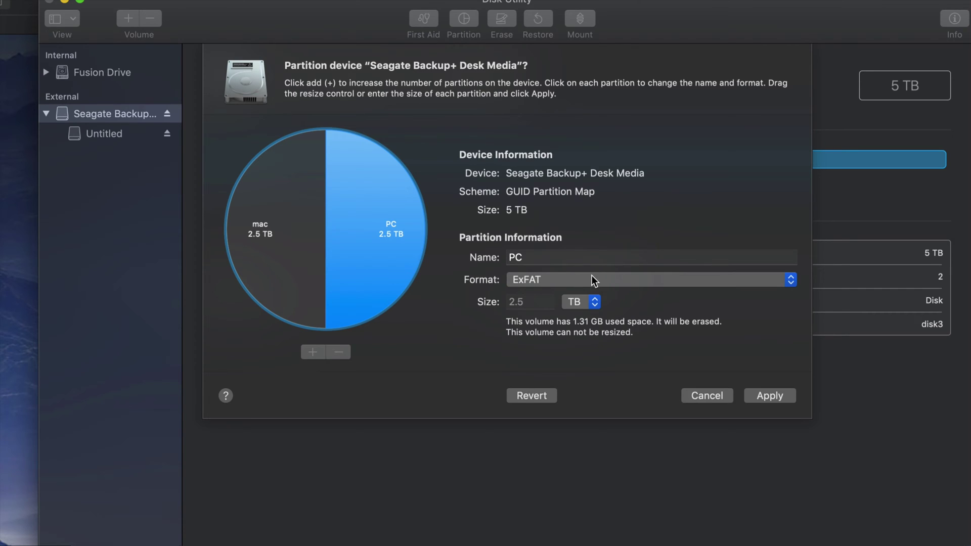
Split the mac partition to add a third one, sizing the new partition to about 2.1 TB and mac to about 397 GB
click(311, 293)
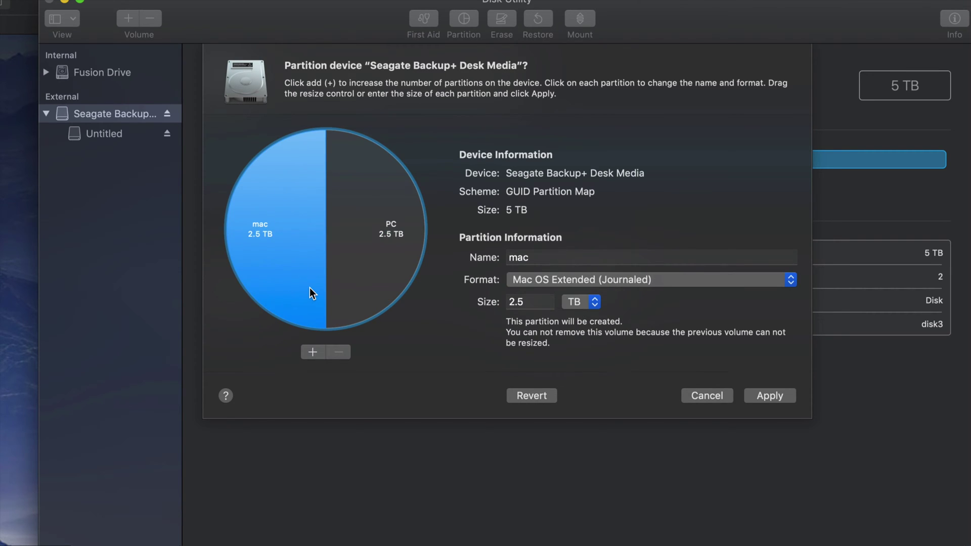
click(313, 353)
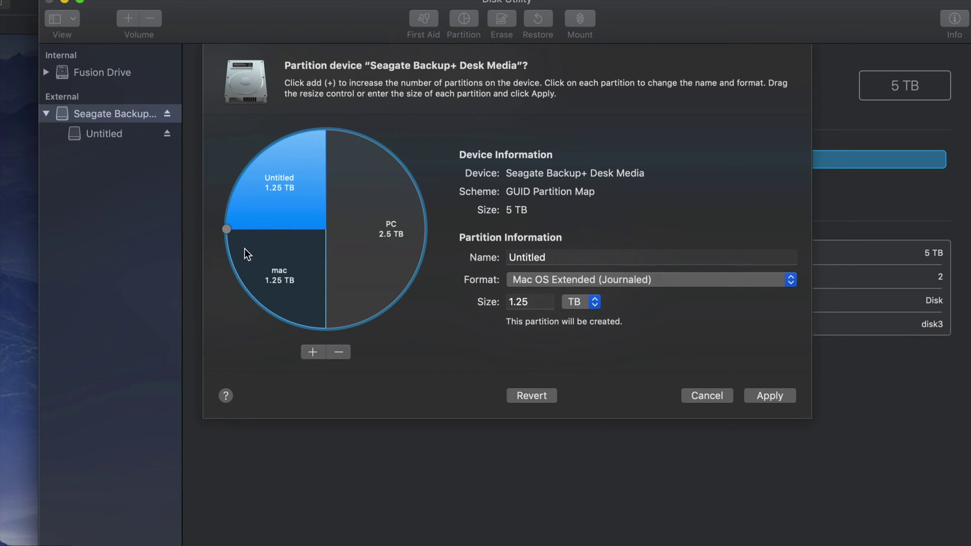
drag(226, 230, 269, 330)
click(374, 263)
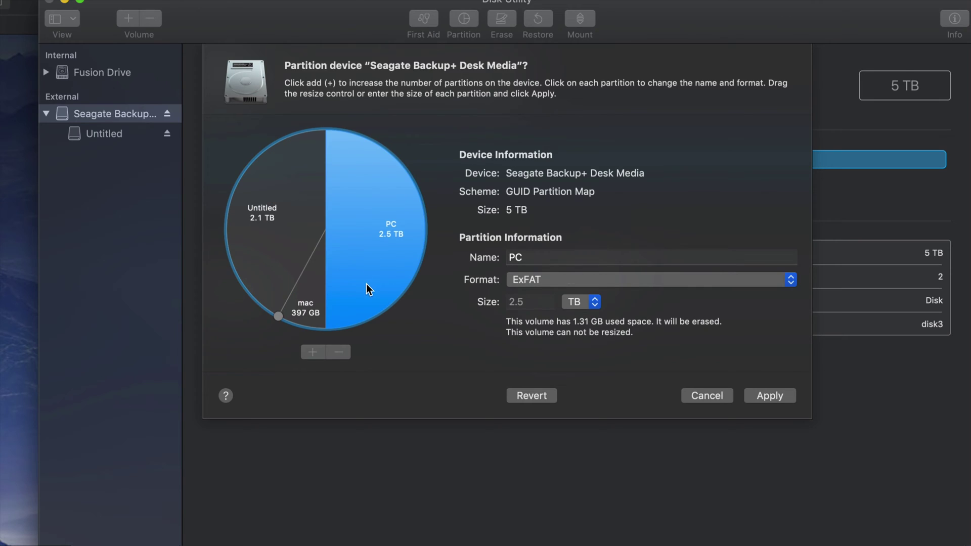
Name the new untitled partition Time Machine
click(261, 242)
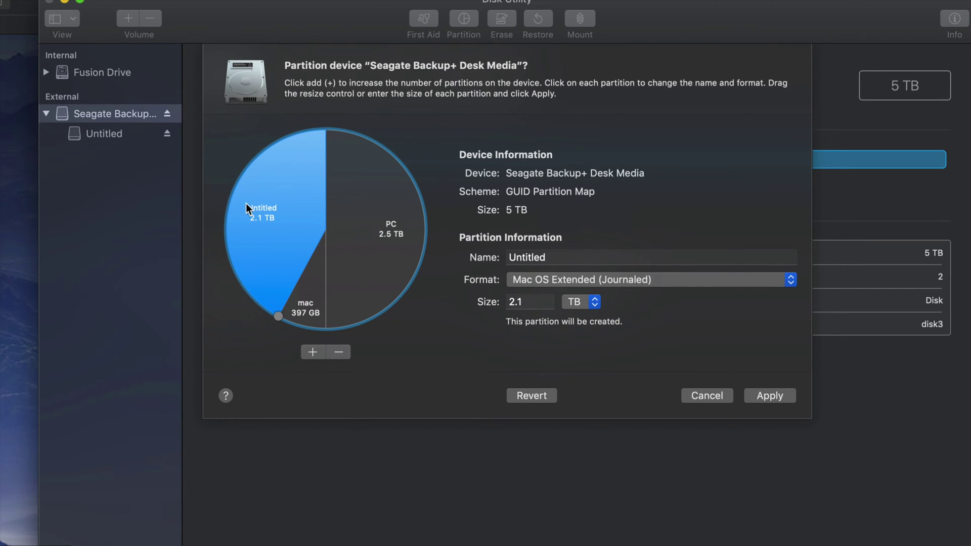
double_click(531, 258)
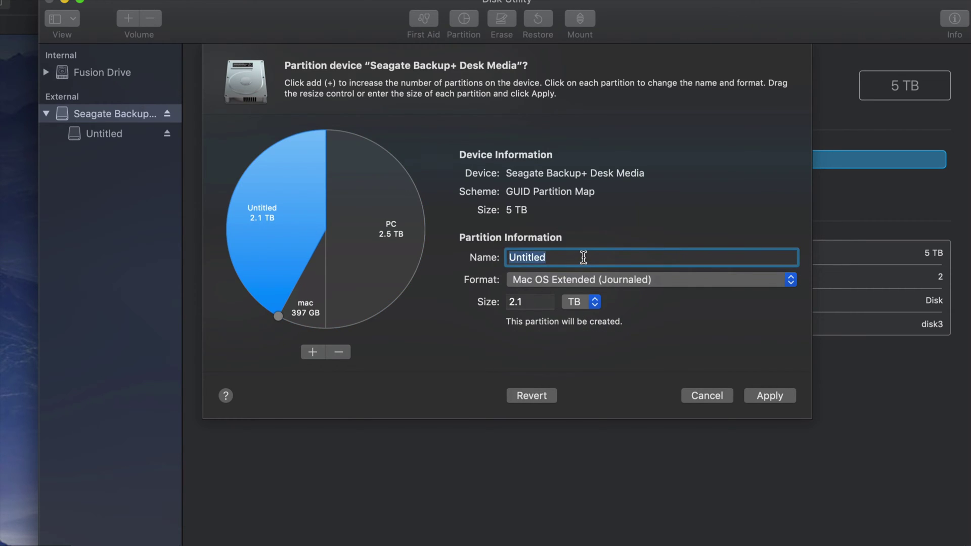
drag(531, 258, 502, 257)
text(Time Mach)
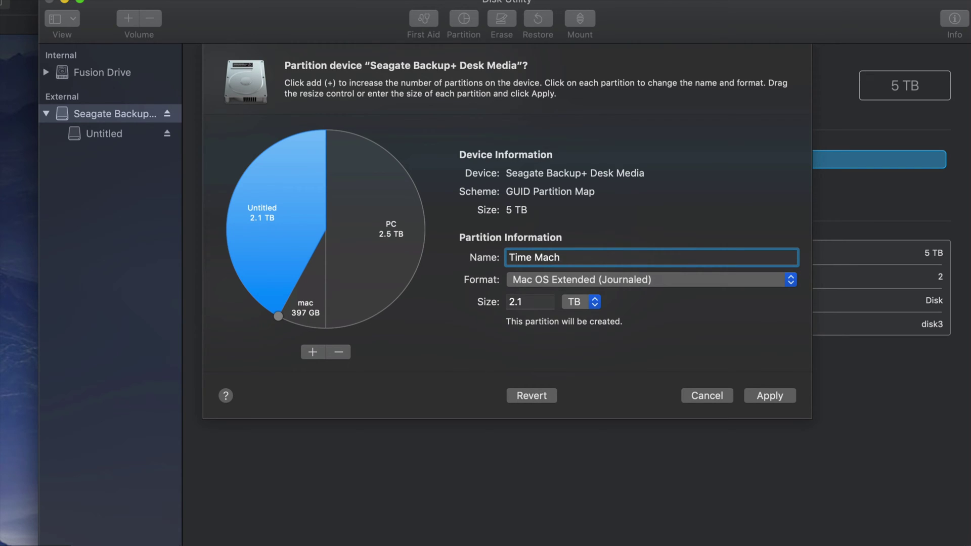
text(ine)
click(399, 222)
Keep Mac OS Extended (Journaled) as the format of the Time Machine and mac partitions, and check the PC partition's format
click(315, 299)
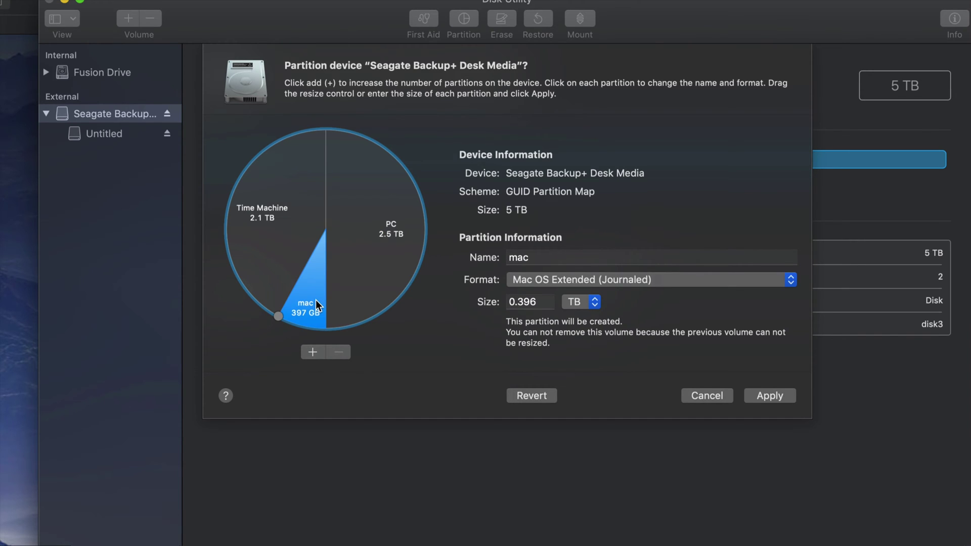
click(284, 242)
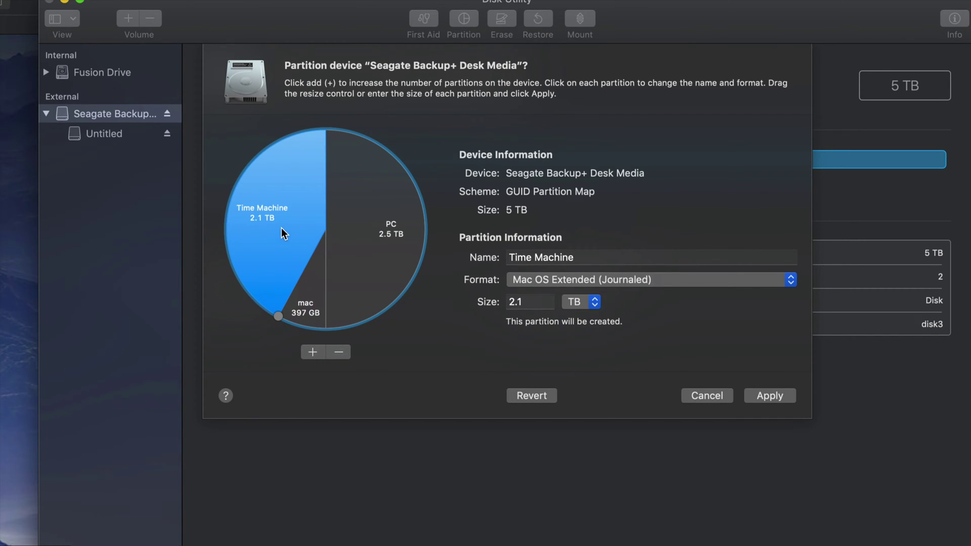
click(715, 280)
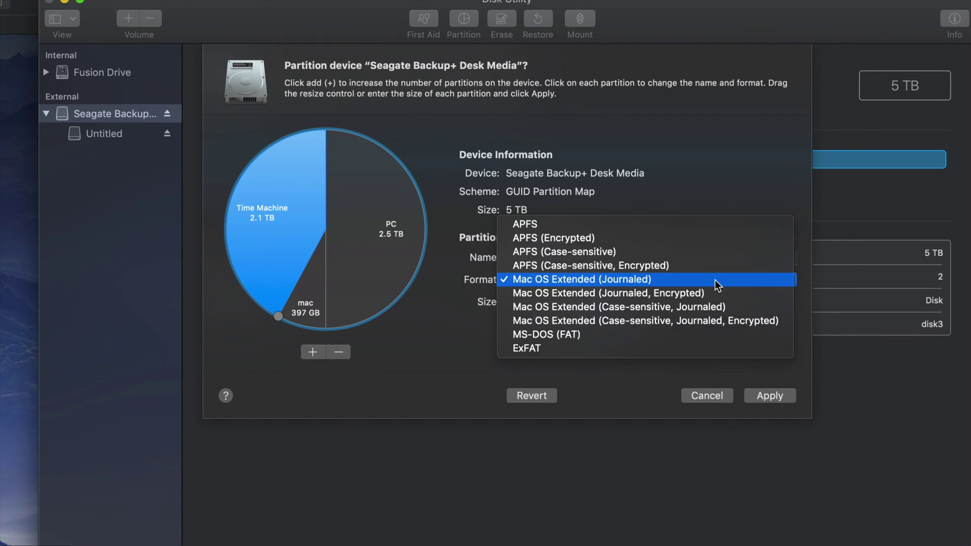
click(688, 281)
click(313, 299)
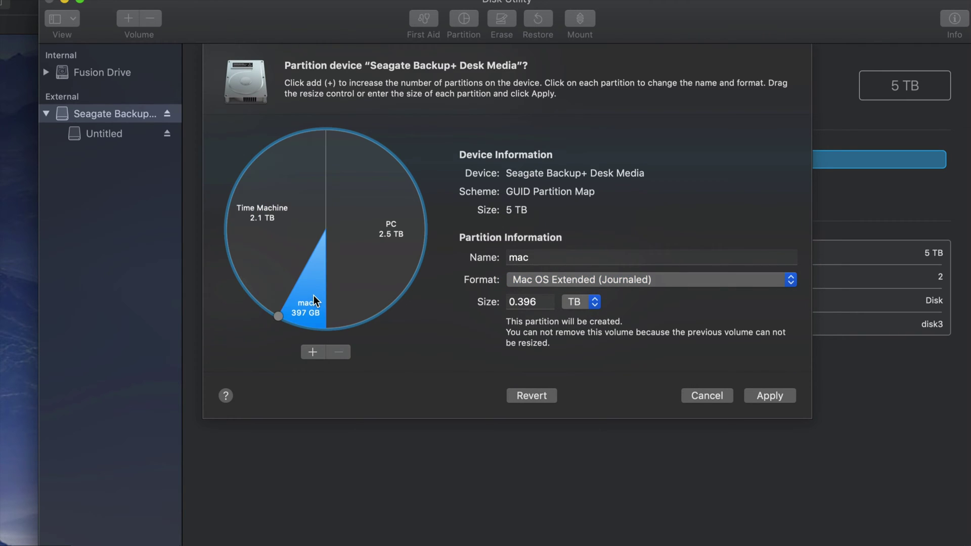
click(760, 279)
click(692, 283)
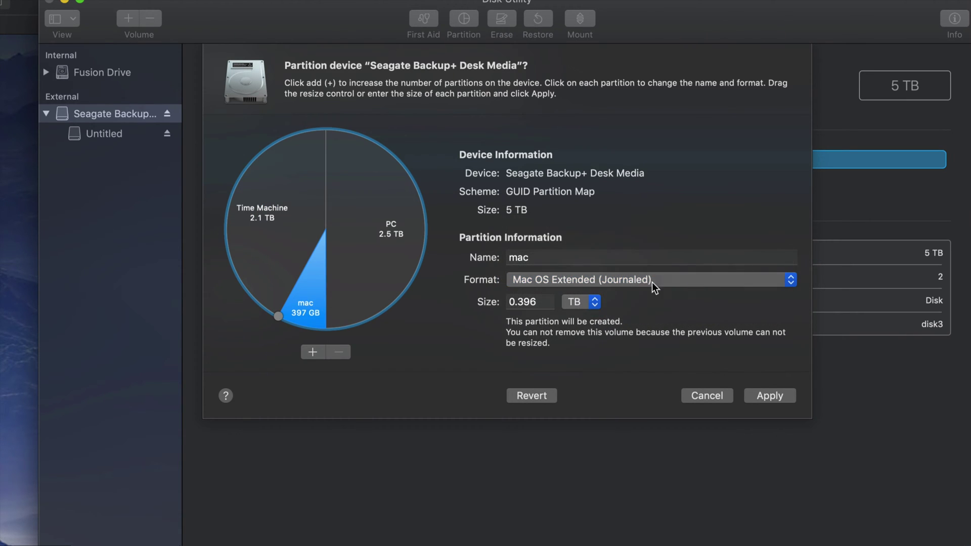
click(391, 258)
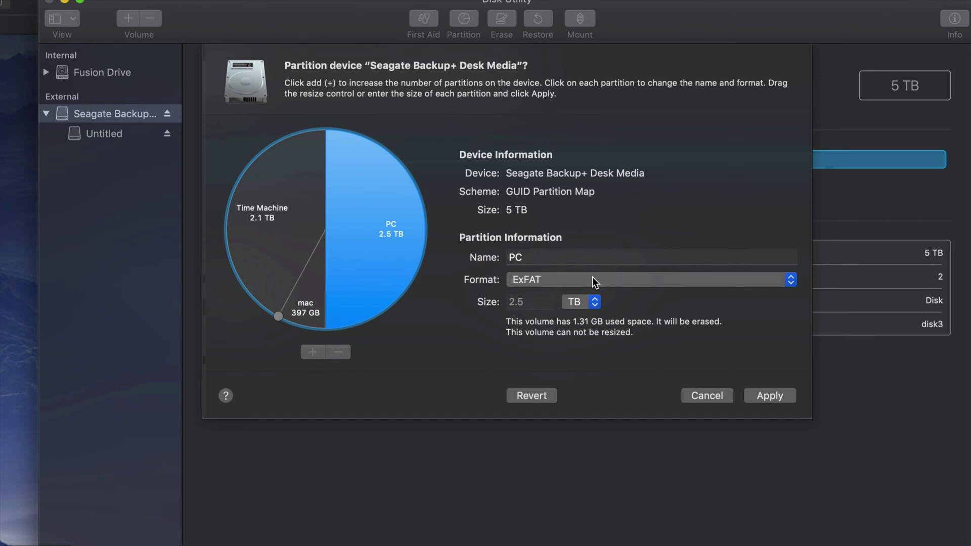
Shrink the mac partition to about 350 GB, enlarging Time Machine to about 2.15 TB
click(318, 235)
click(351, 231)
click(293, 233)
click(317, 258)
click(335, 273)
click(303, 244)
click(315, 272)
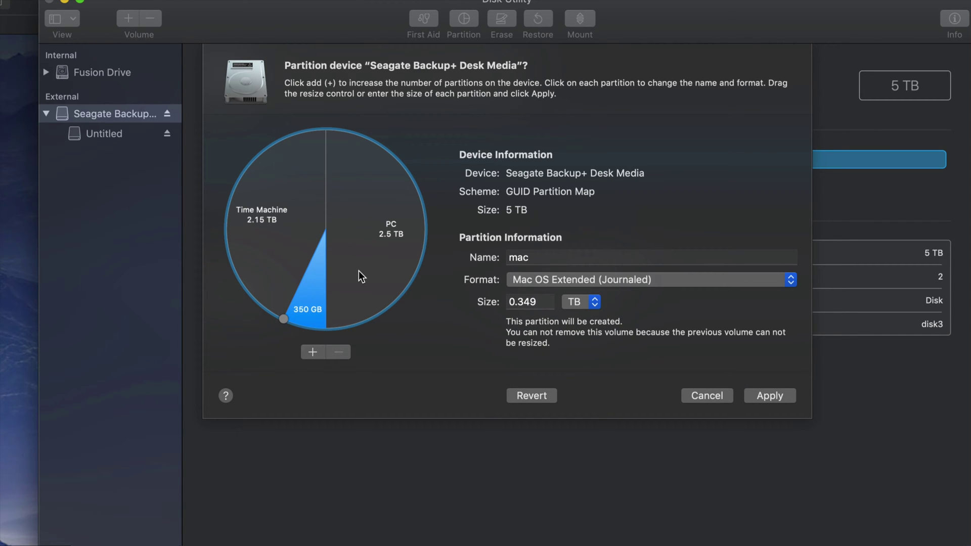
Apply the partition layout to the Seagate drive, confirm the partitioning, and dismiss the completion report
click(778, 399)
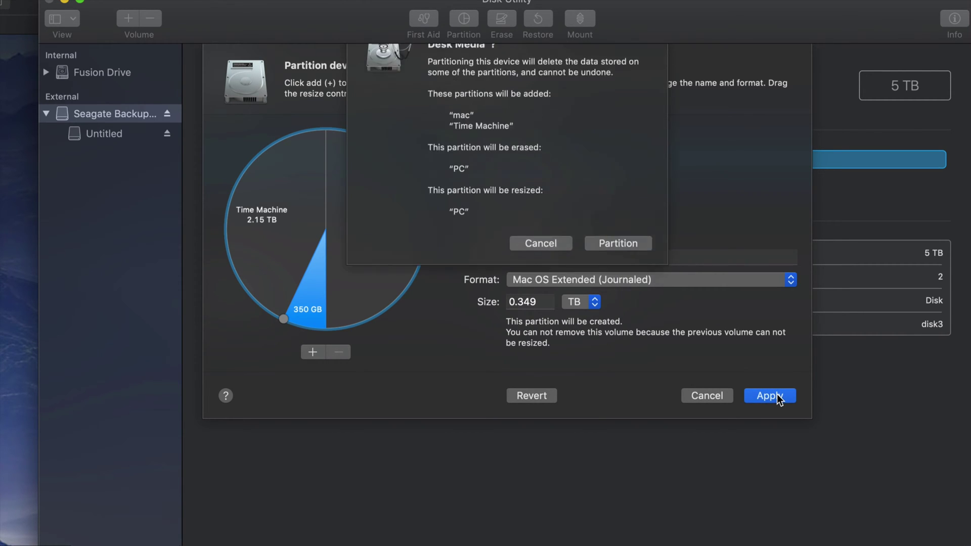
click(613, 279)
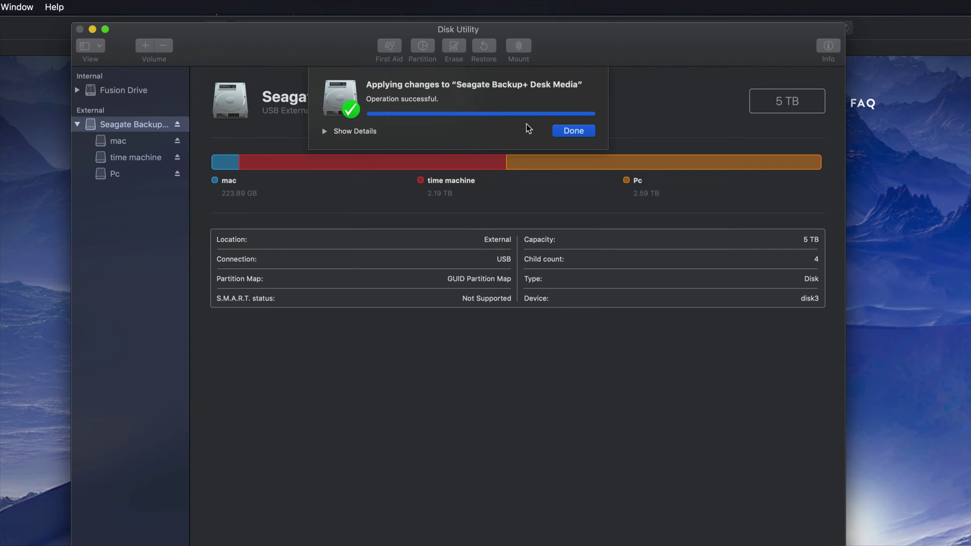
click(566, 130)
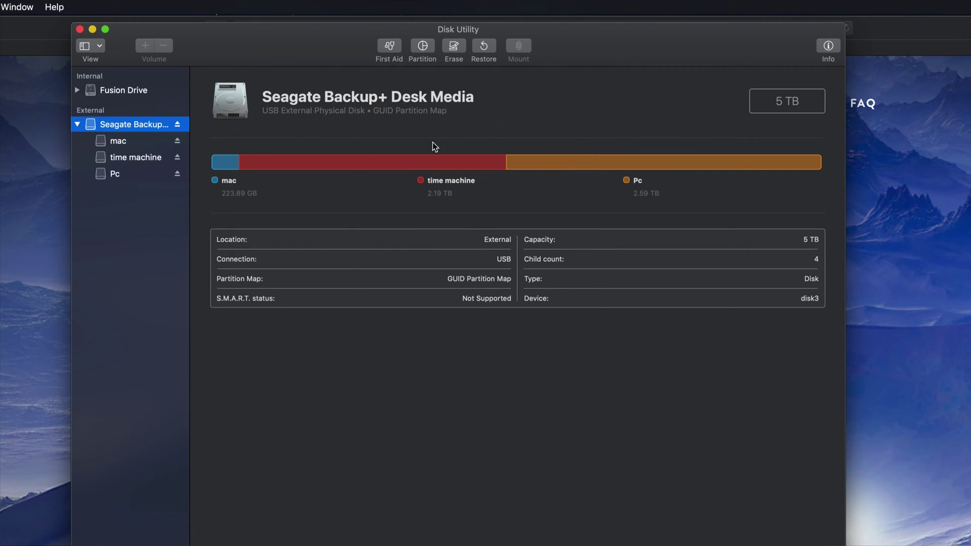
View the details of the new mac, time machine and Pc volumes in Disk Utility
click(116, 142)
click(123, 158)
click(128, 142)
click(133, 156)
click(121, 175)
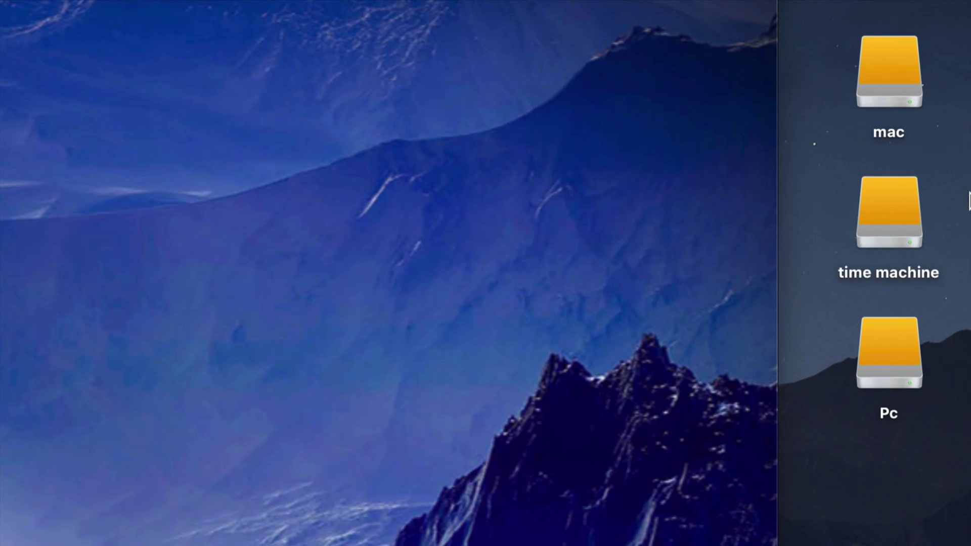
Find the mac, time machine and Pc drives on the desktop and select each one in turn
click(885, 86)
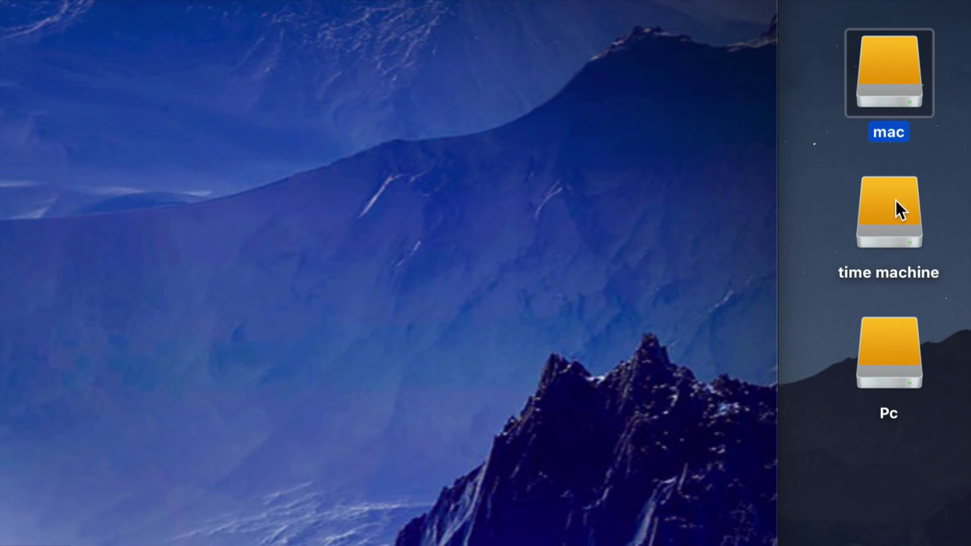
click(891, 216)
click(900, 352)
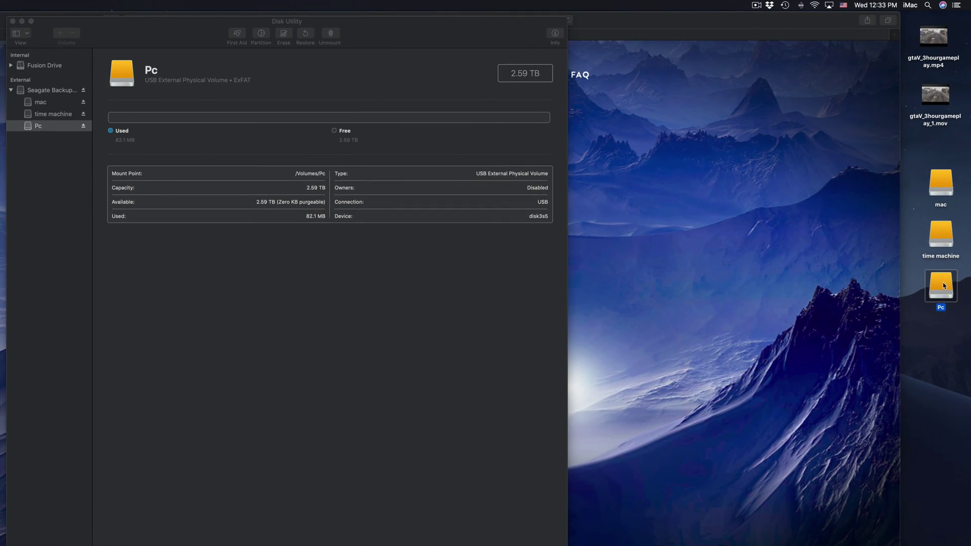
Open the time machine, Pc and mac drives from the desktop in separate Finder windows
click(939, 247)
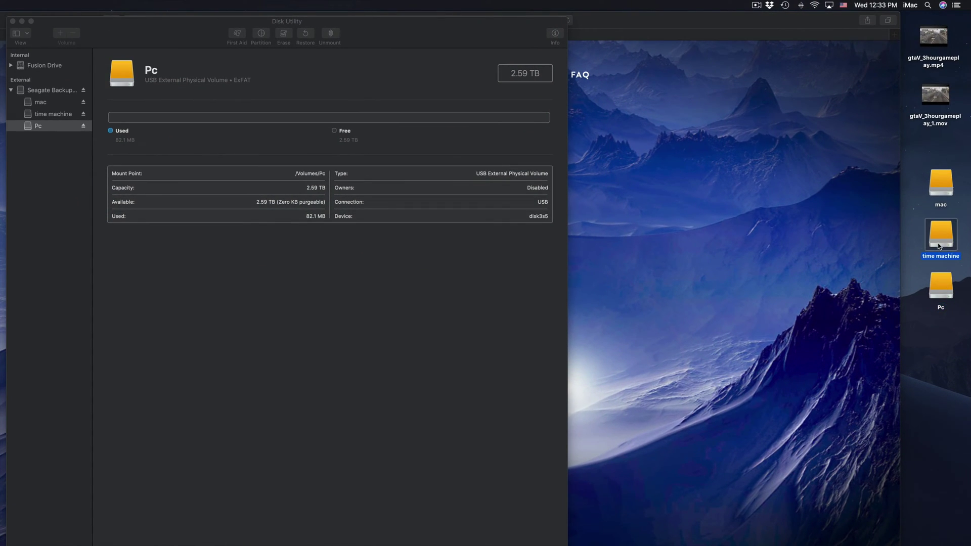
double_click(941, 243)
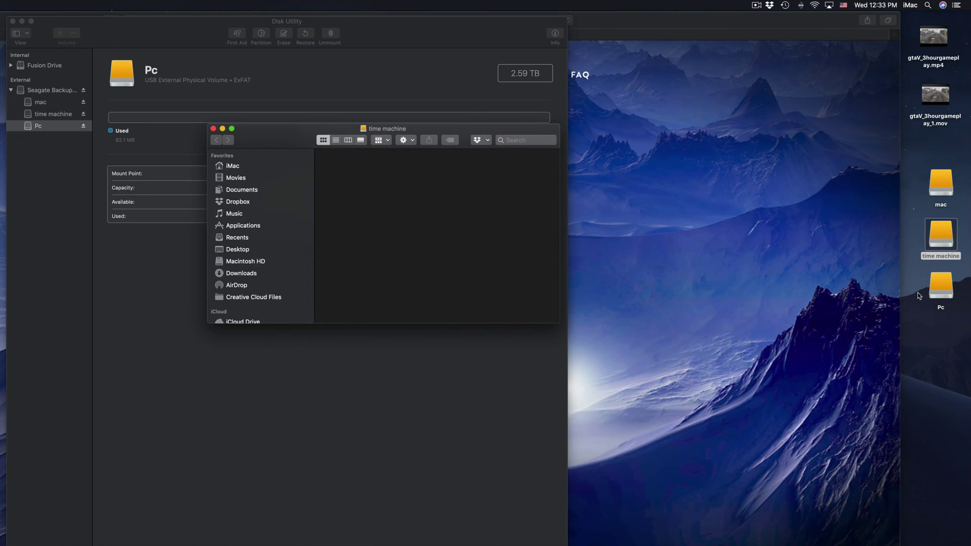
double_click(938, 292)
double_click(941, 183)
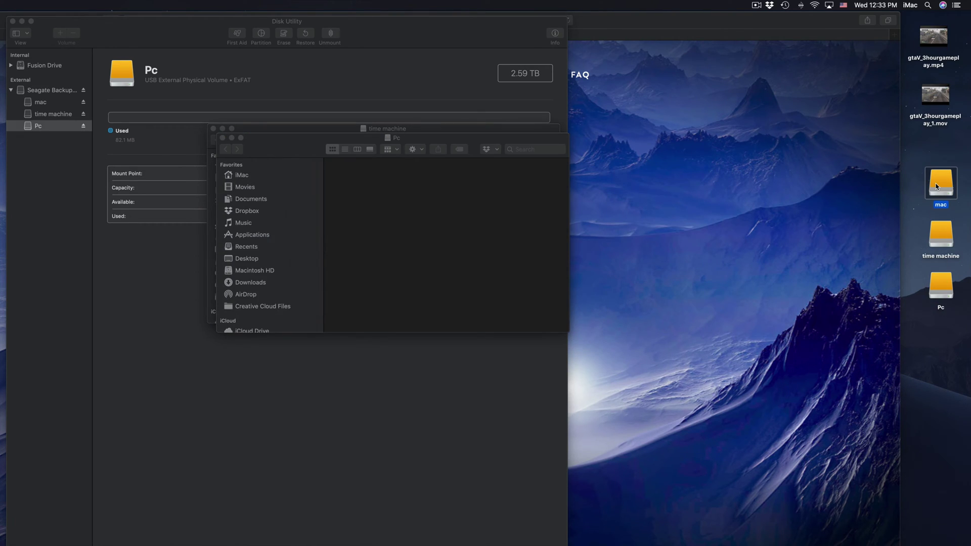
Arrange the drive windows and start copying gtaV_3hourgameplay_1.mov to Pc and gtaV_3hourgameplay.mp4 to mac
drag(312, 163, 510, 142)
drag(307, 144, 571, 202)
drag(935, 94, 787, 262)
drag(934, 36, 761, 160)
drag(665, 130, 676, 112)
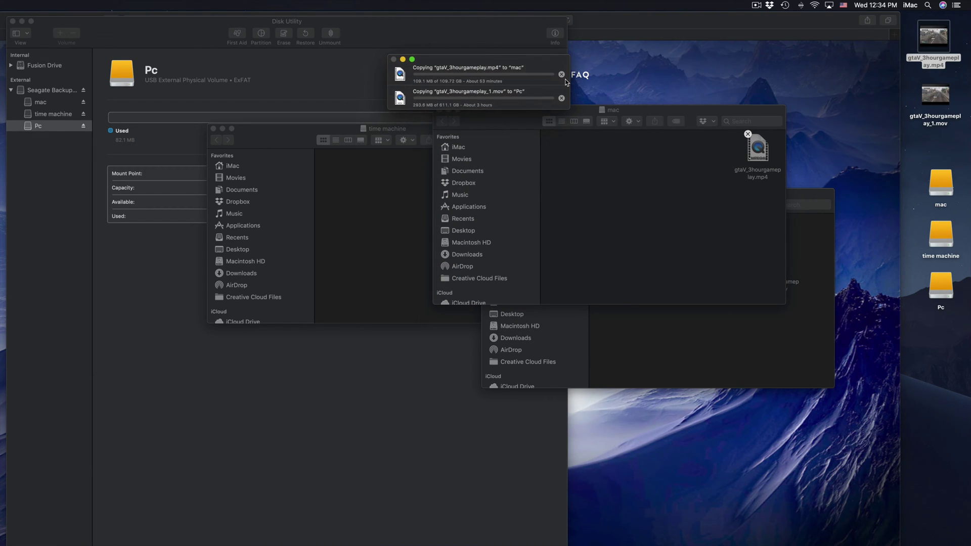
Stop both file copies to the mac and Pc drives and bring the mac window forward
click(562, 75)
click(562, 98)
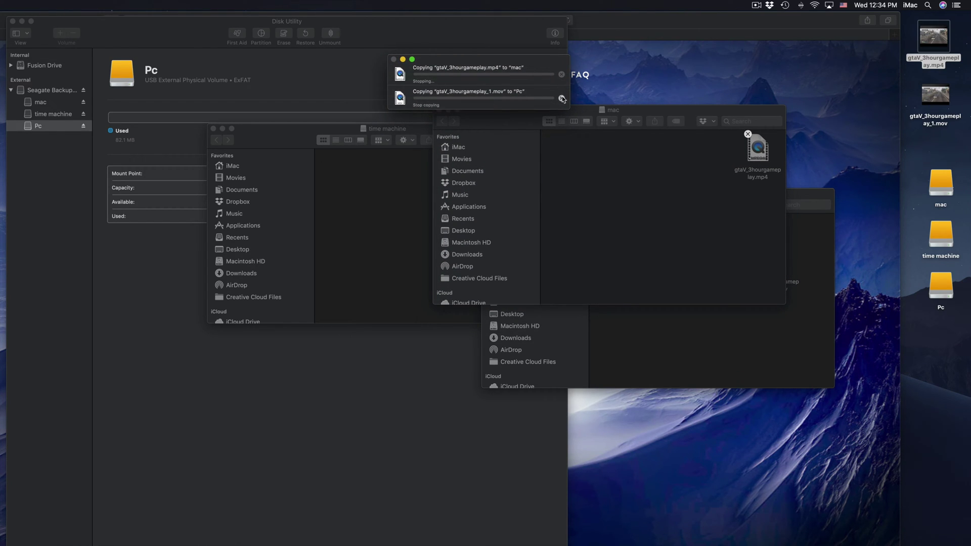
click(716, 251)
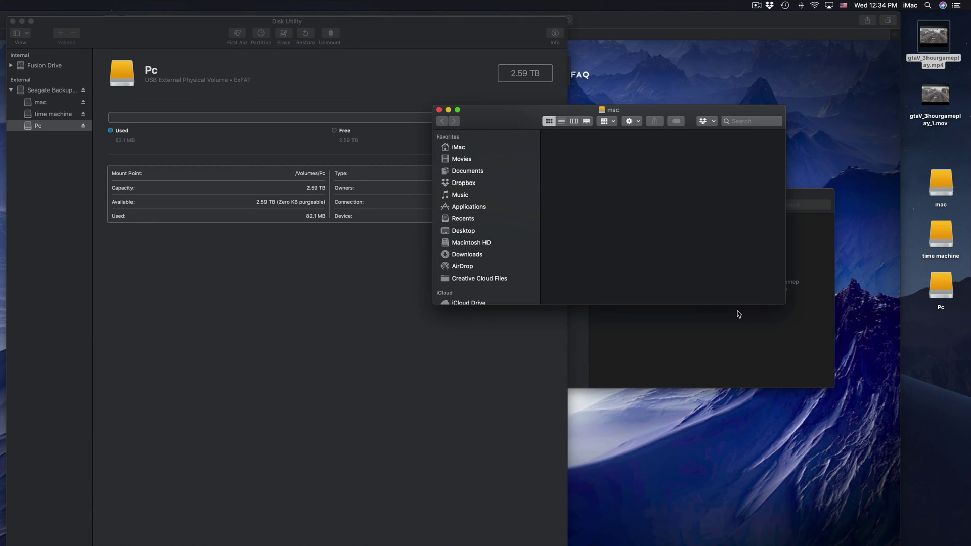
Bring the Pc window forward, and close the mac and Pc Finder windows
click(741, 339)
drag(565, 207, 572, 209)
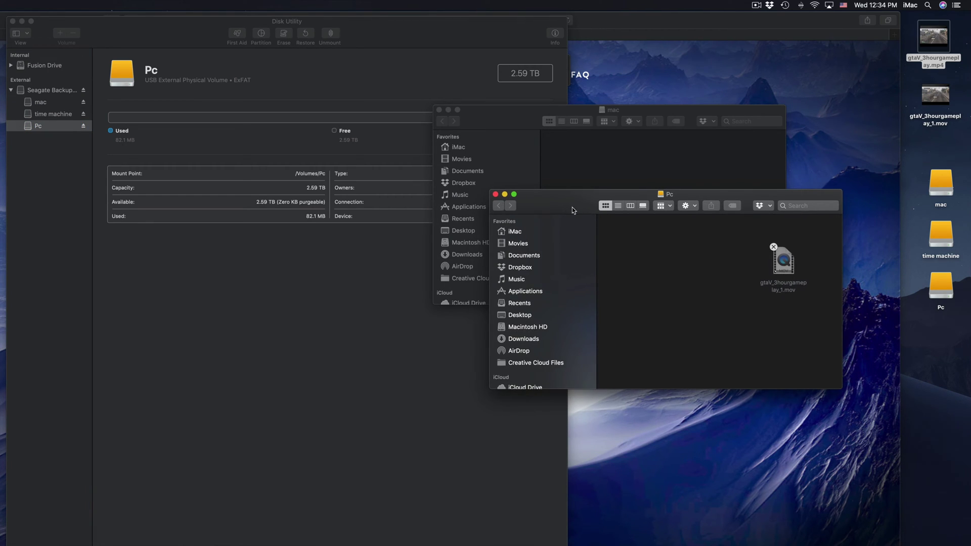
click(438, 110)
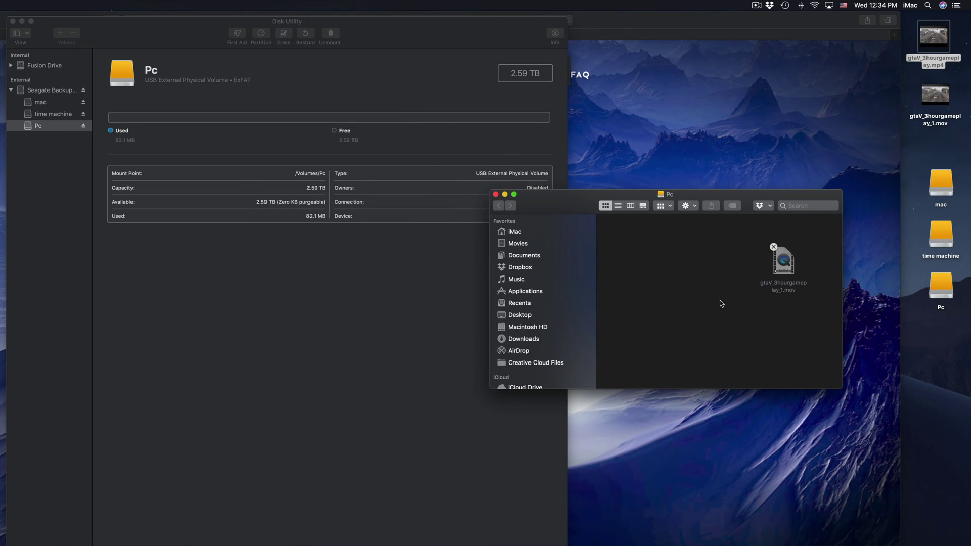
click(496, 195)
Move the Disk Utility window and the time machine Finder window apart
click(360, 33)
drag(360, 32, 411, 219)
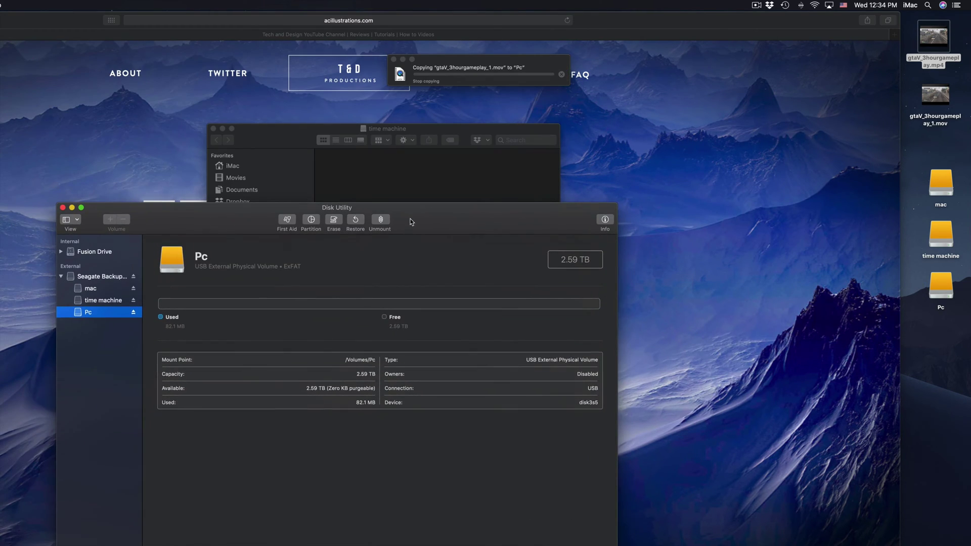
drag(299, 133, 426, 123)
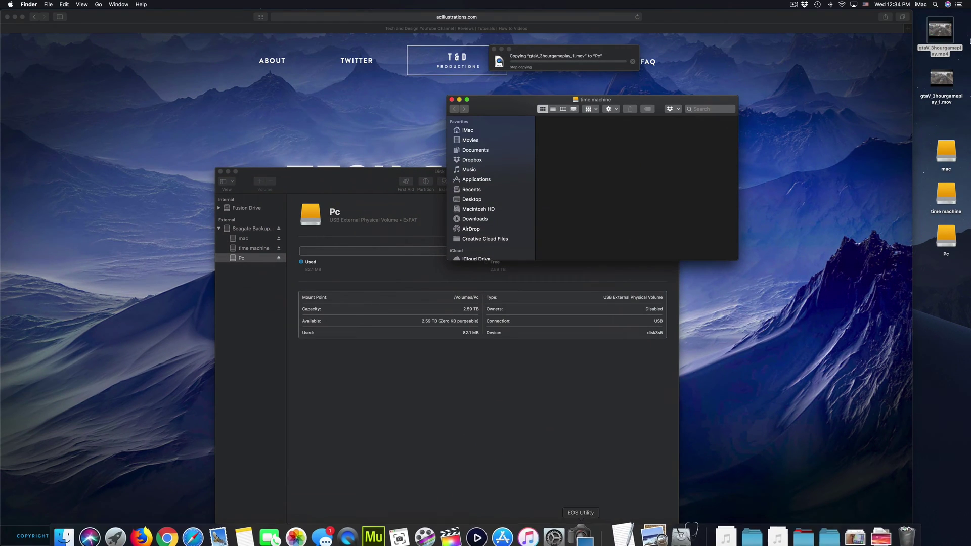
Search for System Preferences in Spotlight and open it
key(super+space)
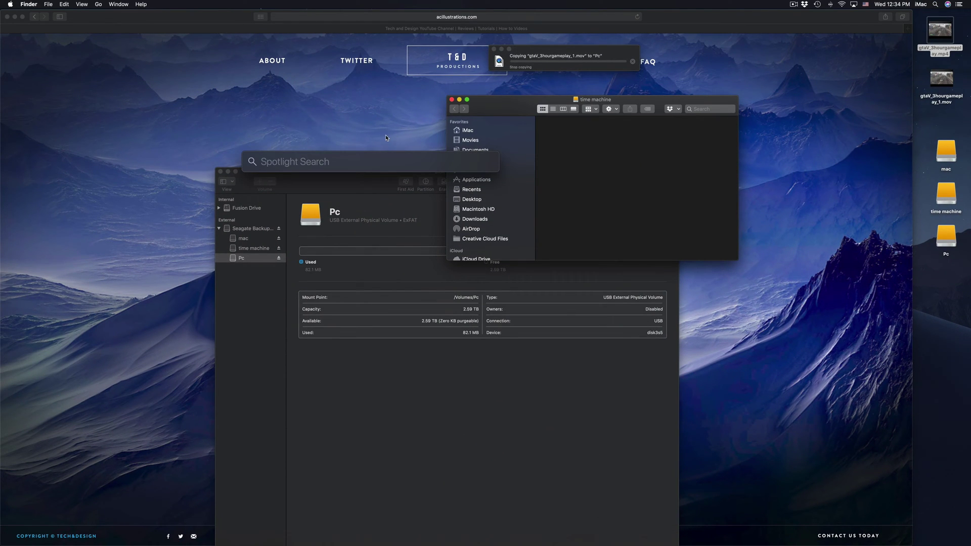
text(system)
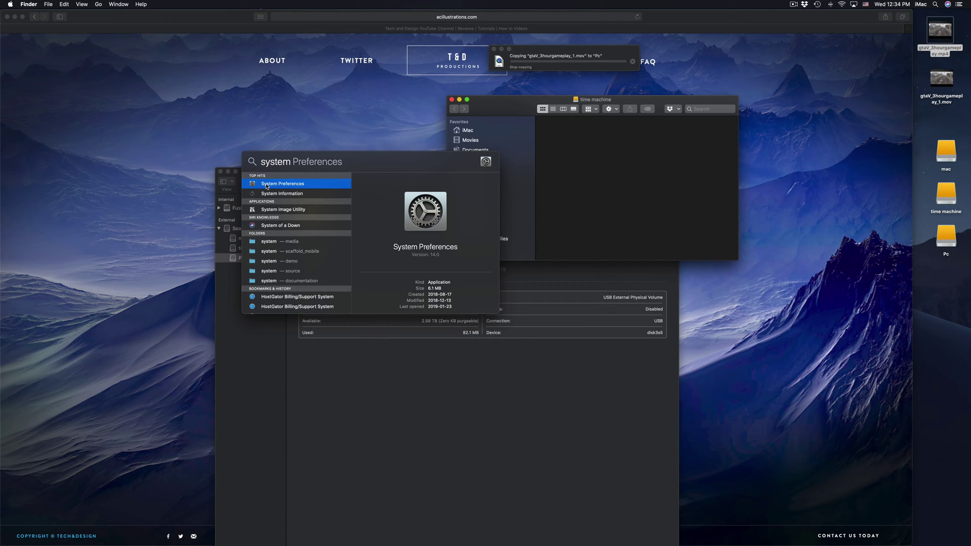
key(Return)
Spread out the System Preferences, time machine Finder and file copy windows, and close Disk Utility
drag(454, 16, 451, 158)
drag(506, 100, 682, 112)
drag(575, 55, 858, 85)
drag(472, 163, 428, 118)
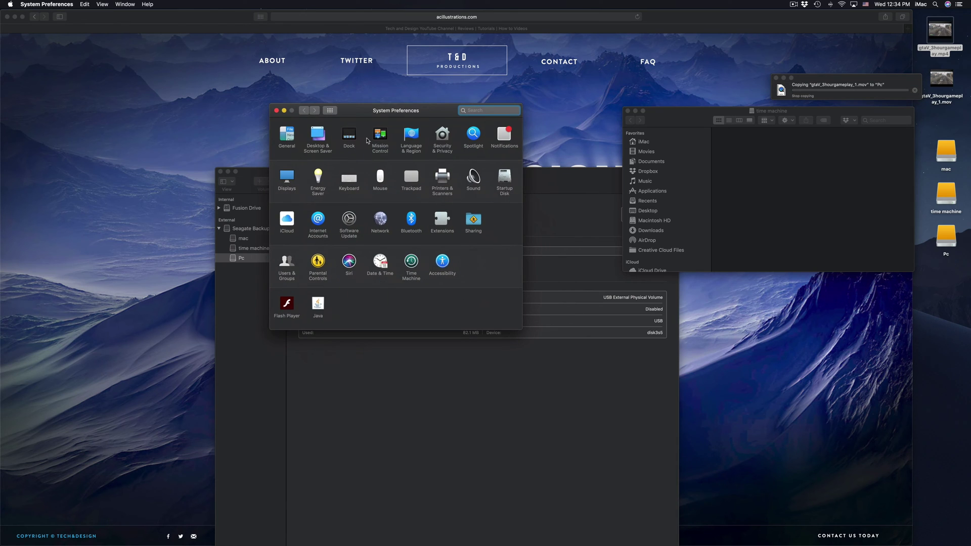
click(220, 172)
drag(377, 109, 374, 119)
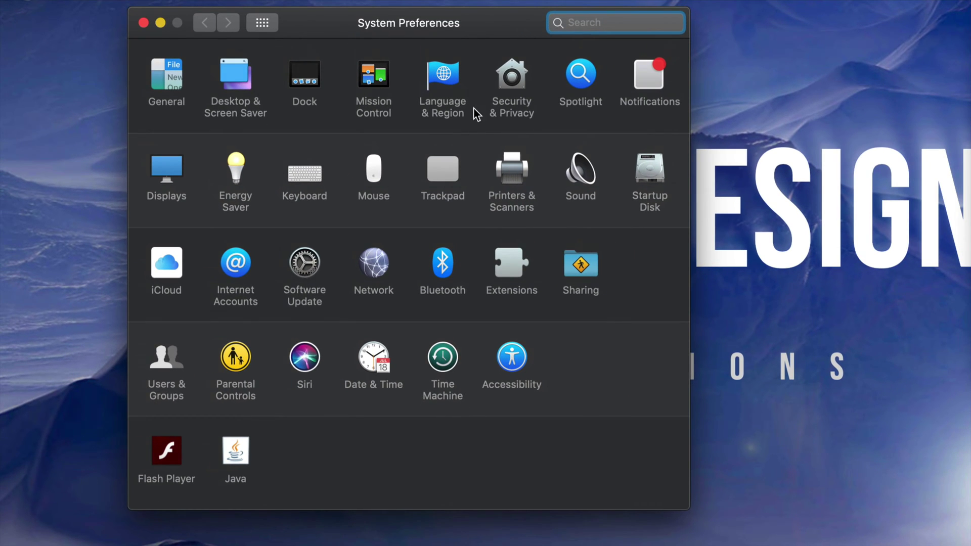
Open the Time Machine preferences and look through the list of backup disks
click(456, 361)
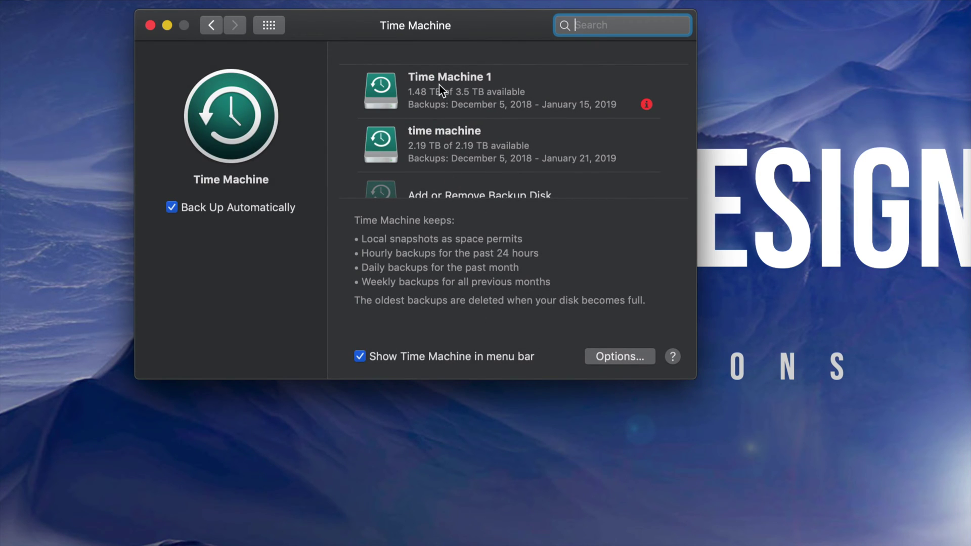
scroll(427, 144, down, 2)
scroll(439, 146, up, 2)
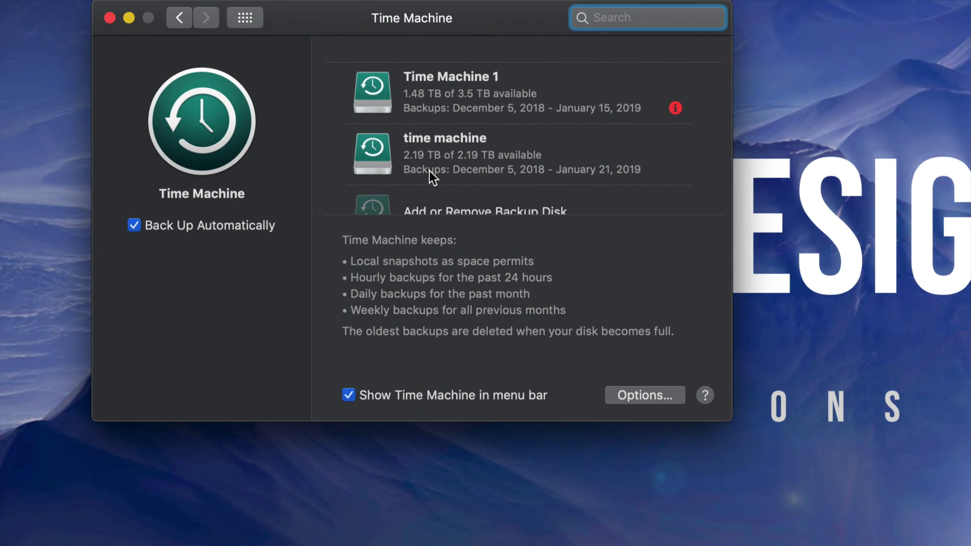
scroll(430, 171, down, 2)
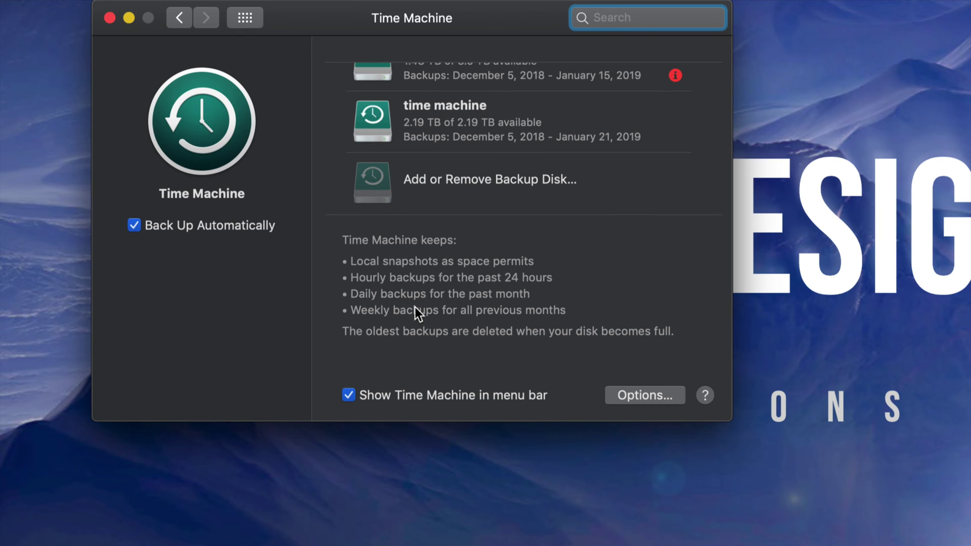
drag(382, 31, 384, 106)
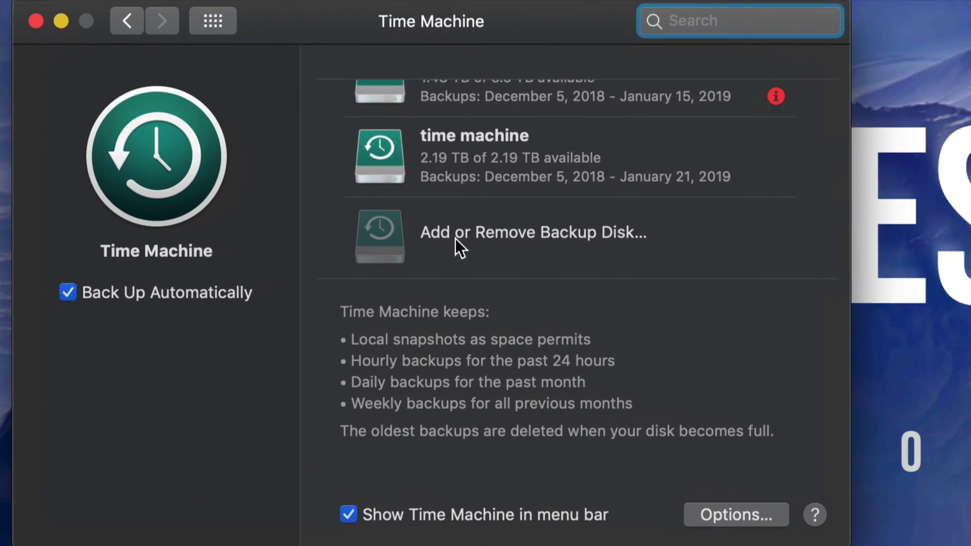
Add the available 2.19 TB time machine volume as a Time Machine backup disk, without encryption
click(508, 234)
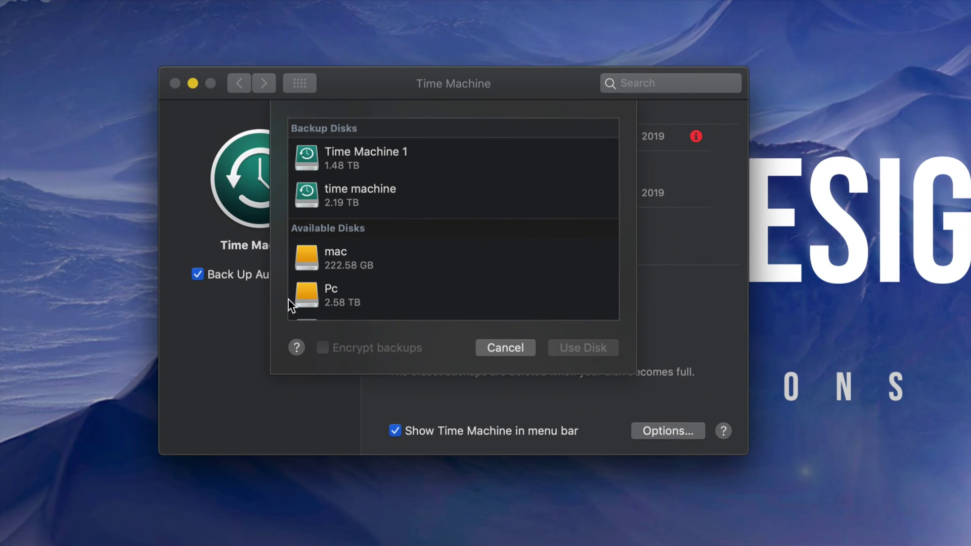
scroll(321, 283, down, 3)
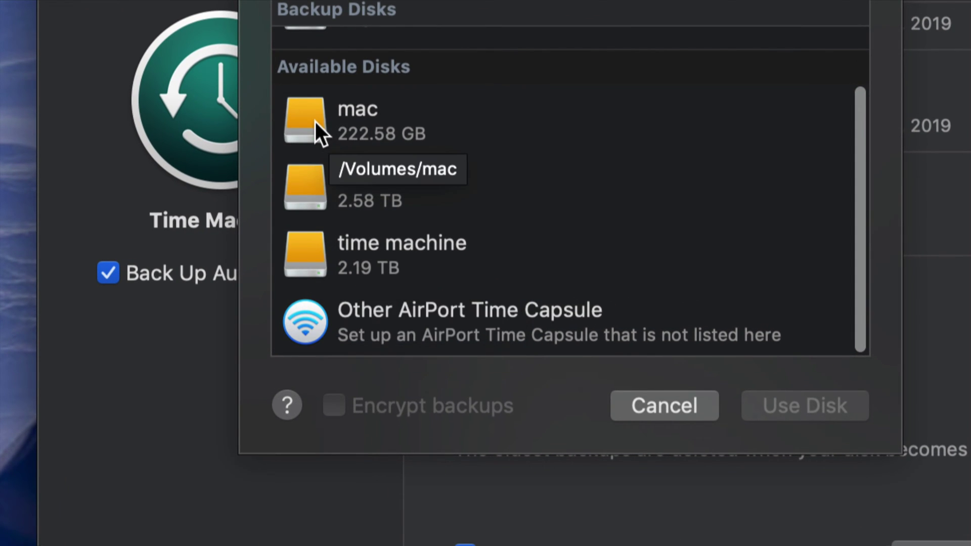
click(380, 119)
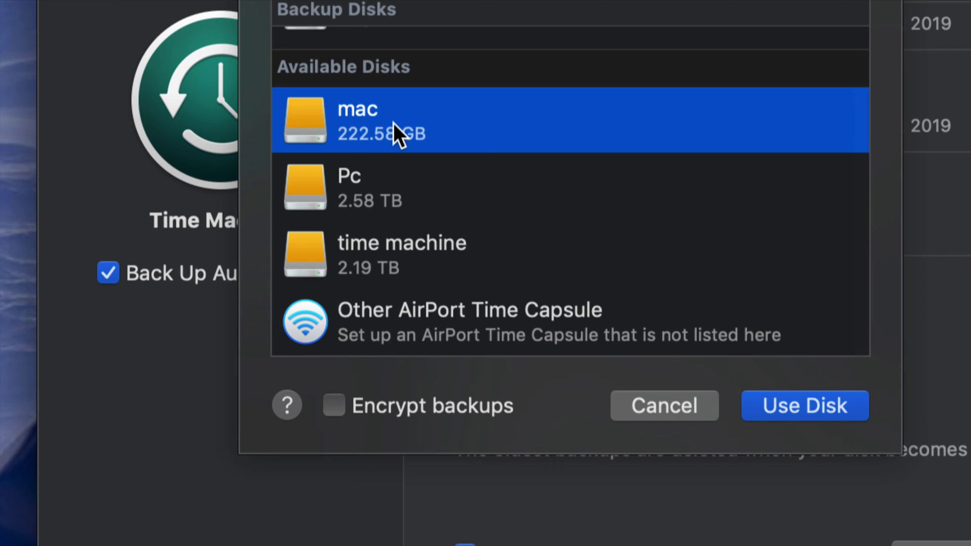
click(388, 190)
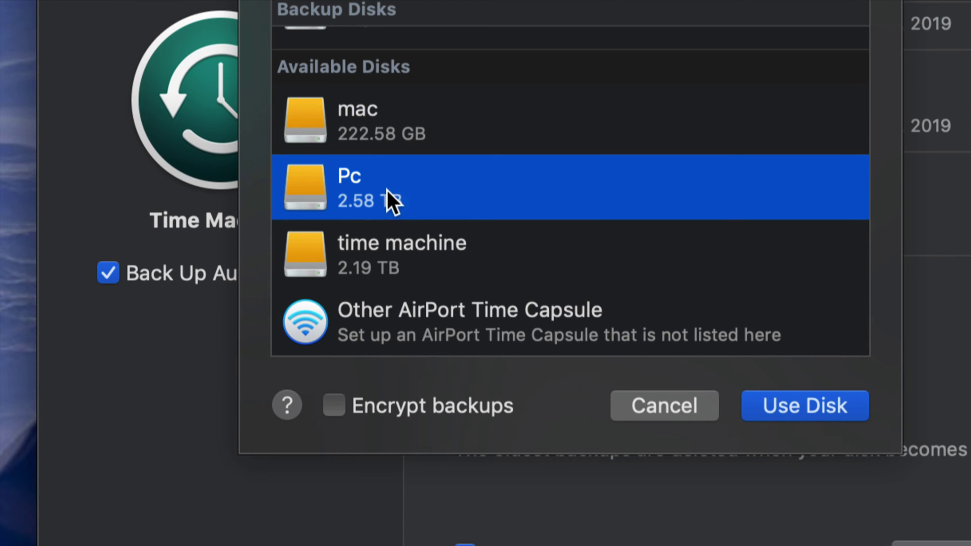
click(417, 255)
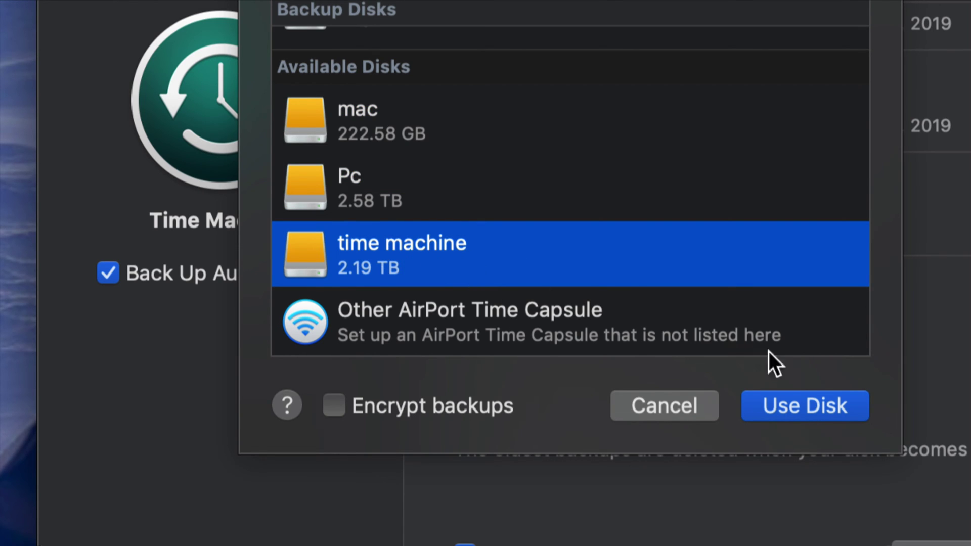
click(804, 408)
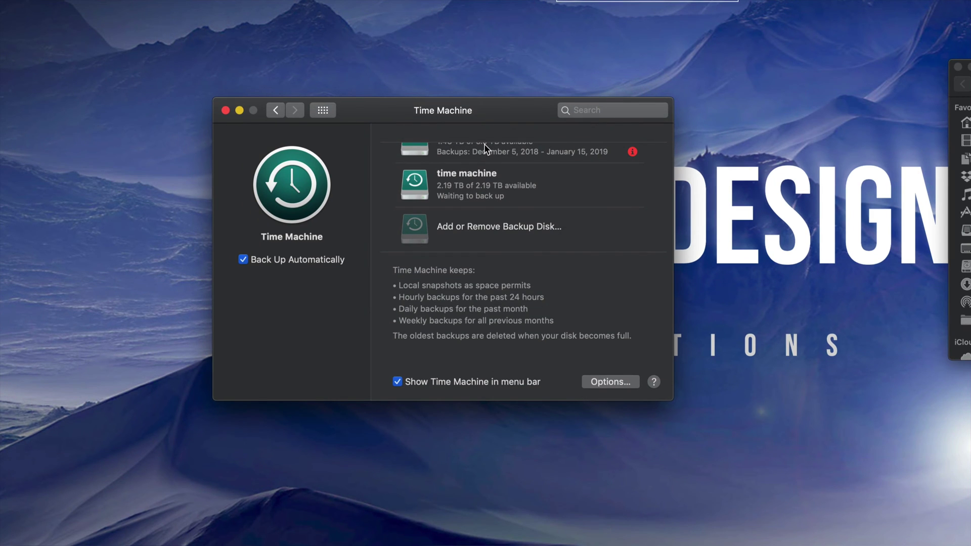
Rearrange the Time Machine preferences and time machine Finder windows, and stop the remaining file copy to Pc
mouse_move(500, 118)
mouse_down()
mouse_move(487, 145)
mouse_move(494, 134)
mouse_up()
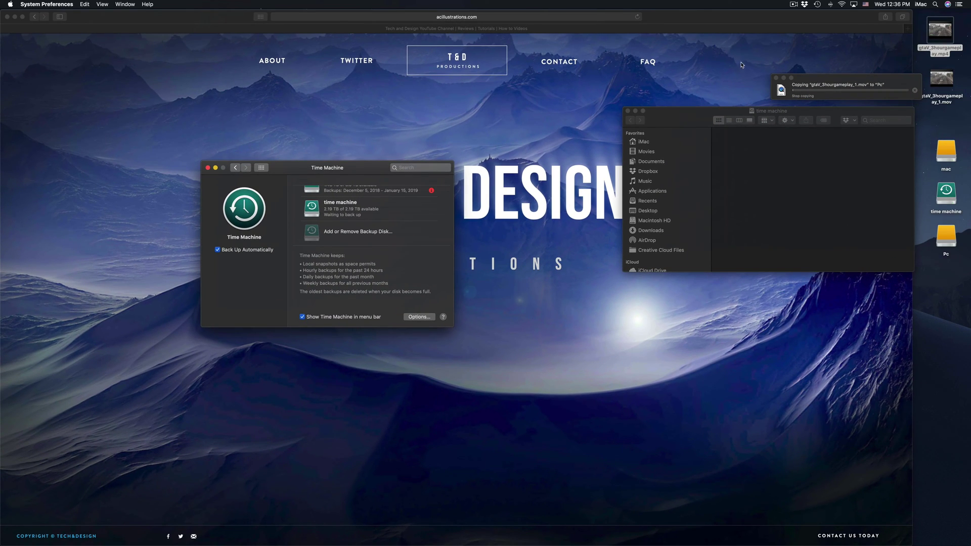
drag(698, 125, 619, 259)
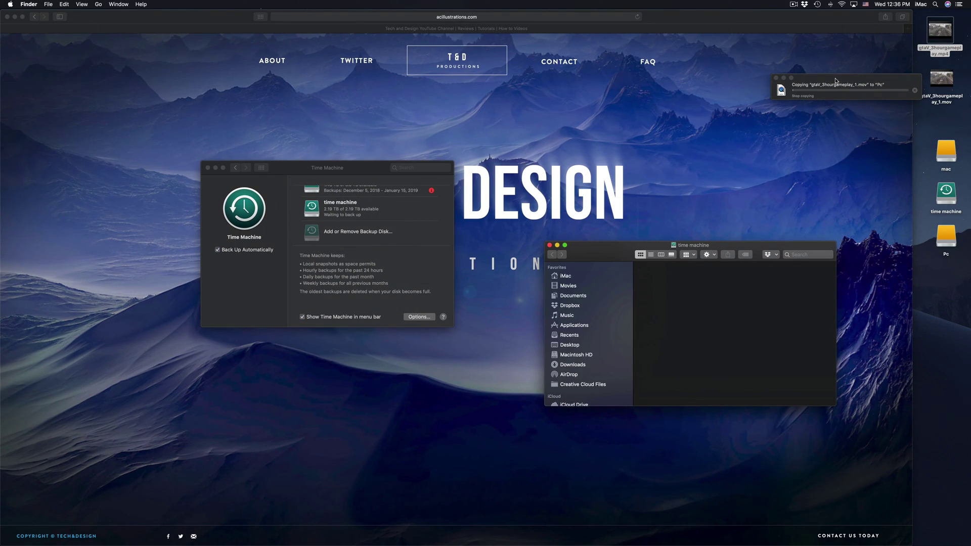
drag(834, 84, 653, 213)
click(734, 220)
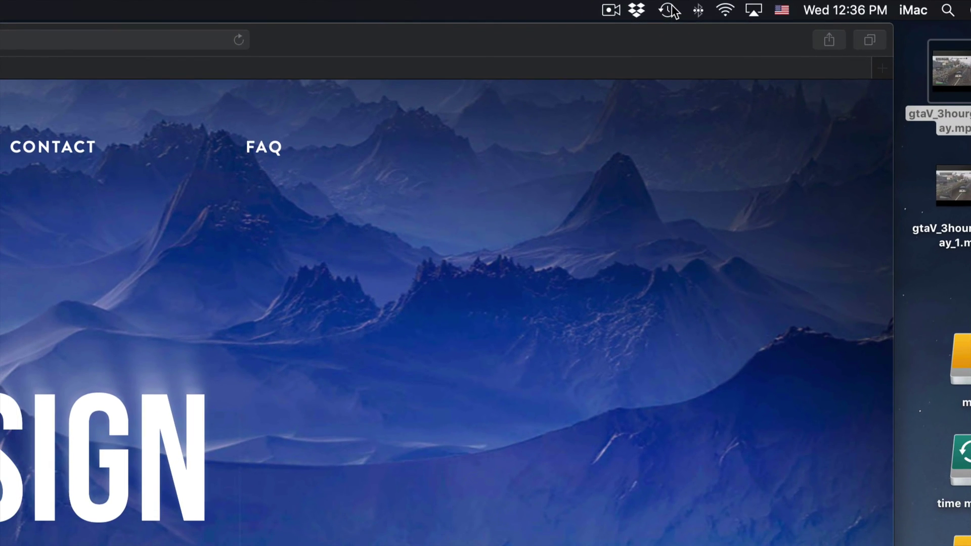
Check the available Time Machine backup commands and the backup status of the time machine disk
click(669, 10)
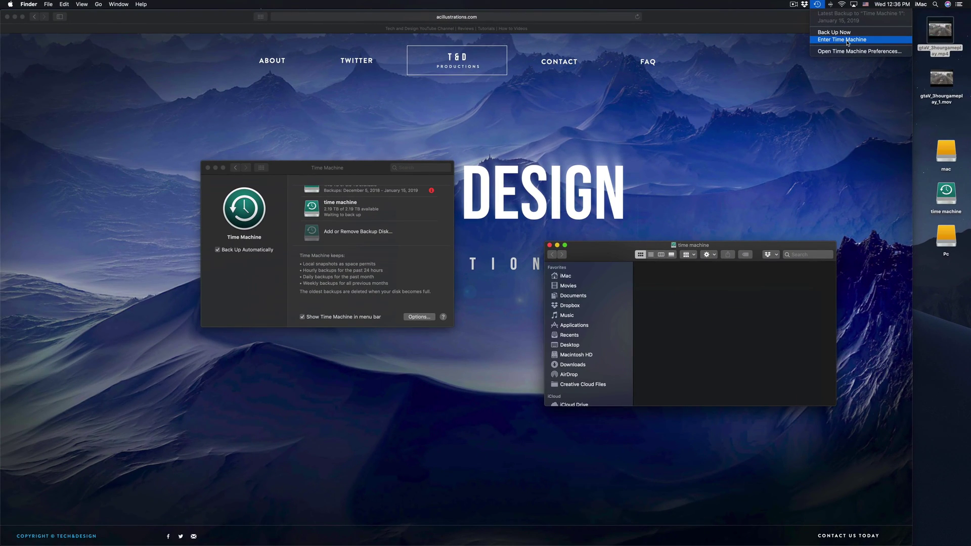
click(735, 10)
drag(309, 172, 389, 177)
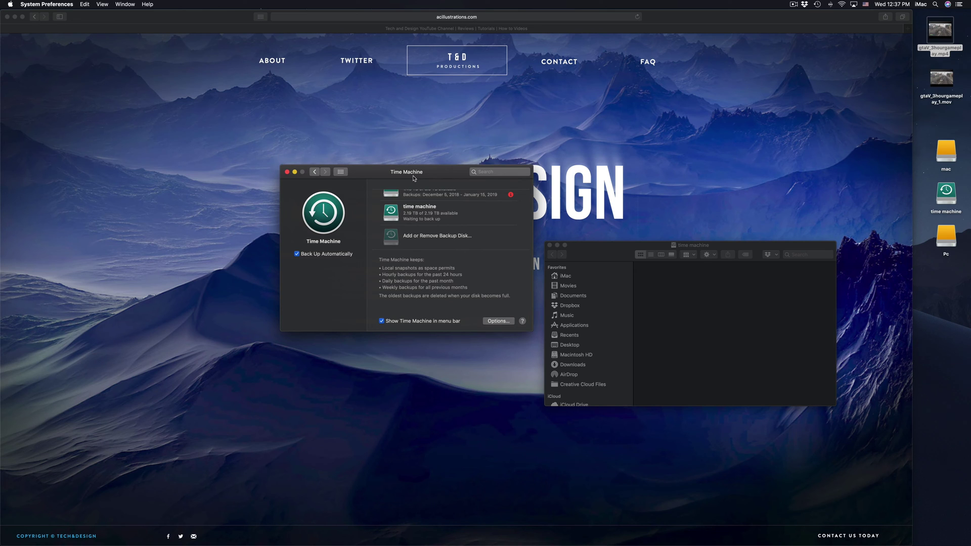
drag(414, 177, 466, 142)
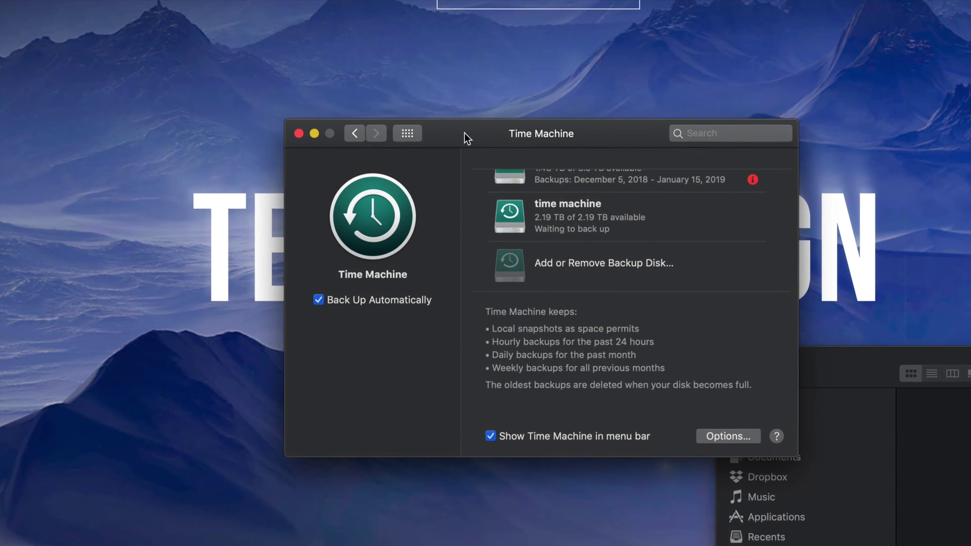
drag(465, 133, 432, 110)
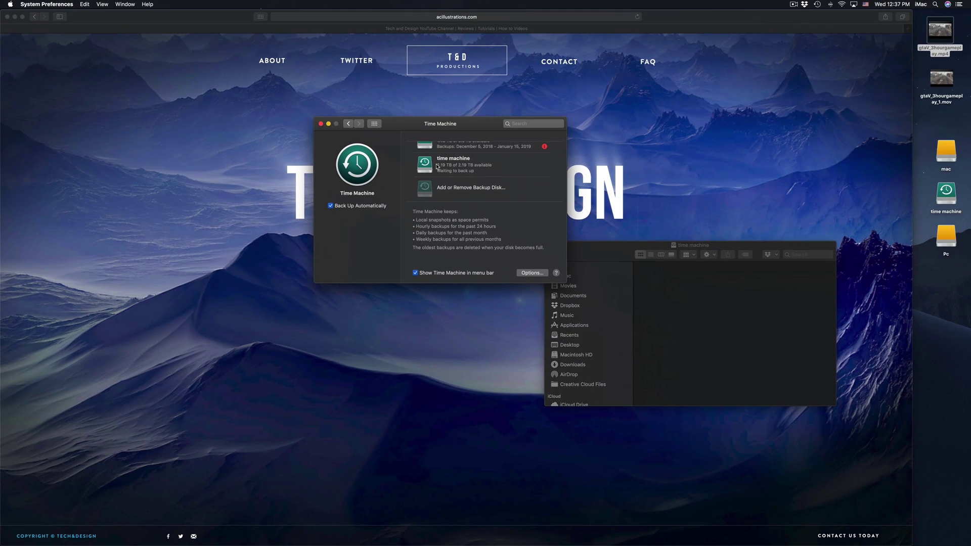
drag(445, 127, 521, 89)
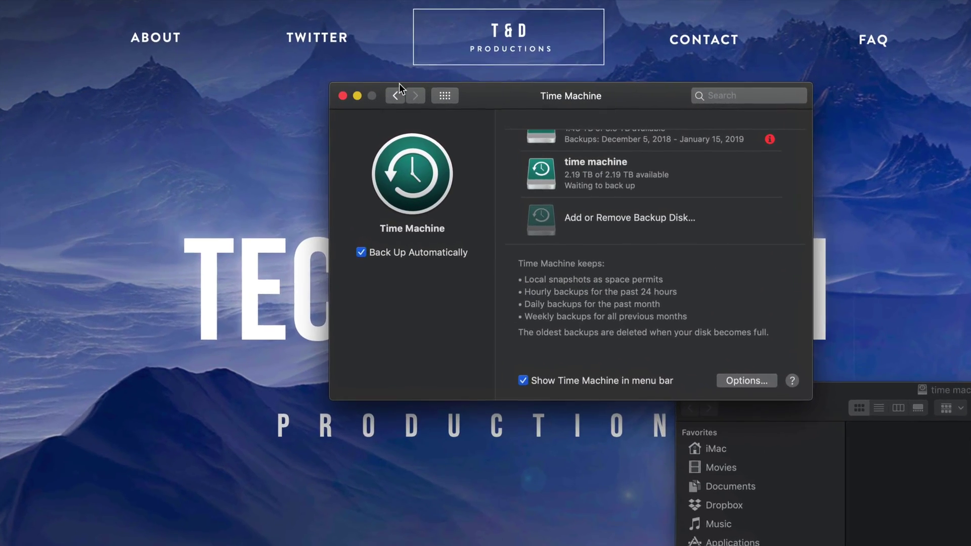
scroll(596, 186, up, 2)
scroll(596, 186, down, 2)
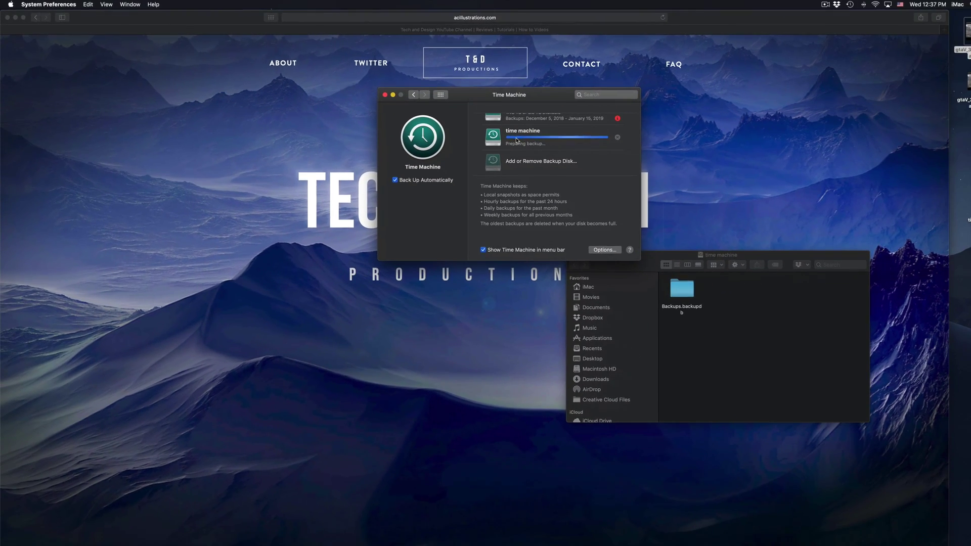
Open the mac and Pc drives with their windows spread around Time Machine preferences, and bring the browser window forward
drag(508, 96, 433, 208)
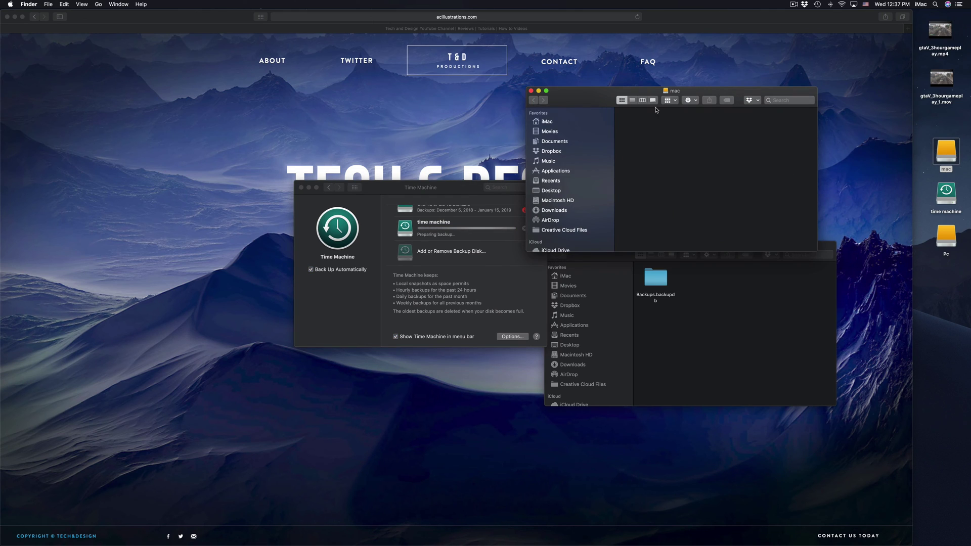
drag(604, 106, 556, 120)
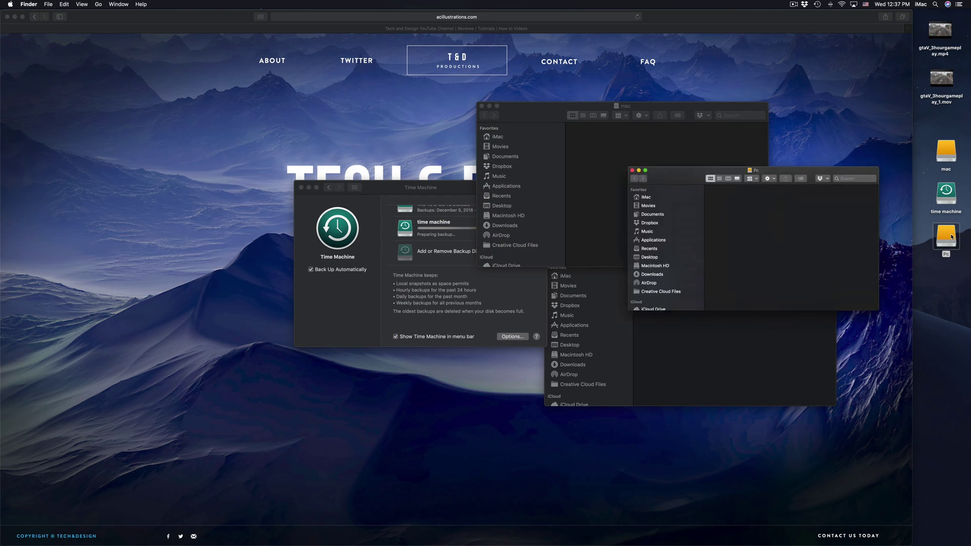
drag(615, 169, 229, 69)
click(329, 303)
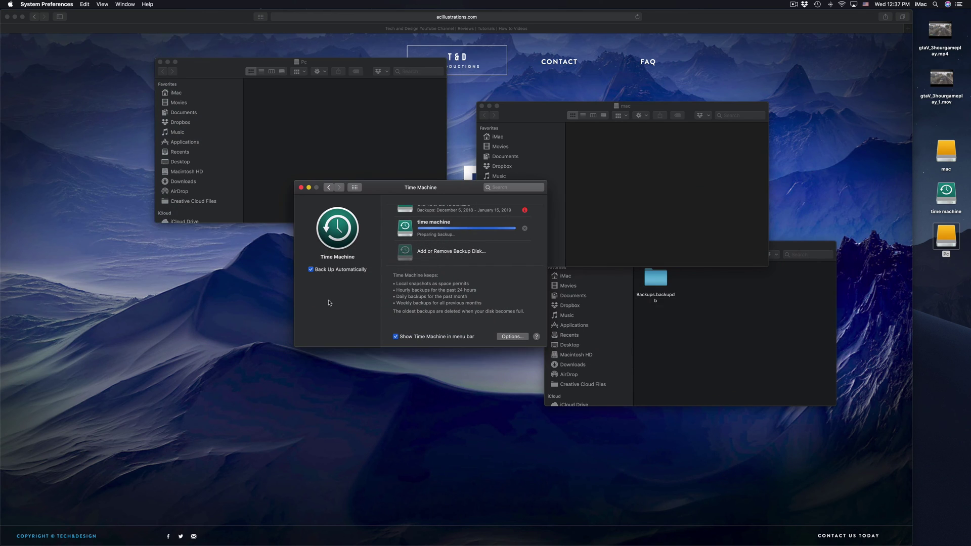
drag(389, 194, 371, 242)
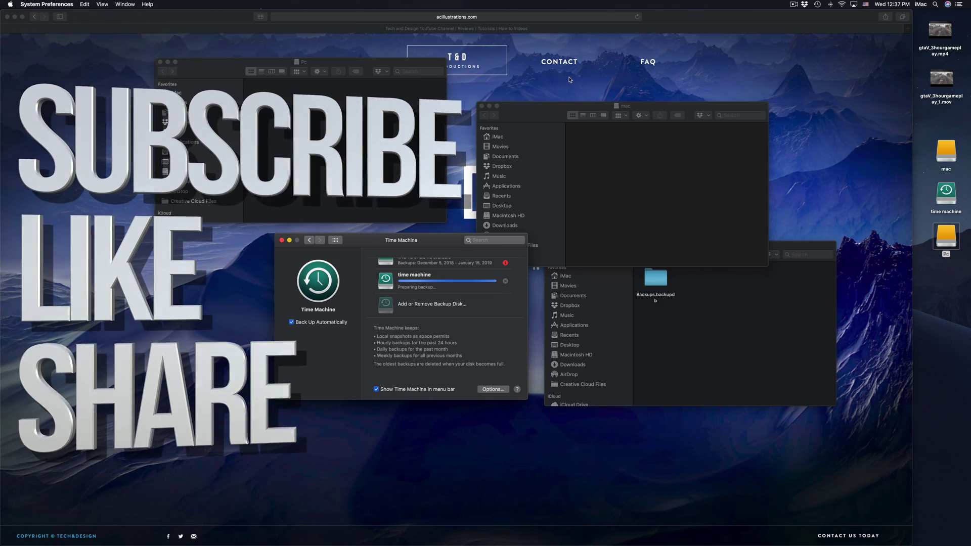
click(602, 77)
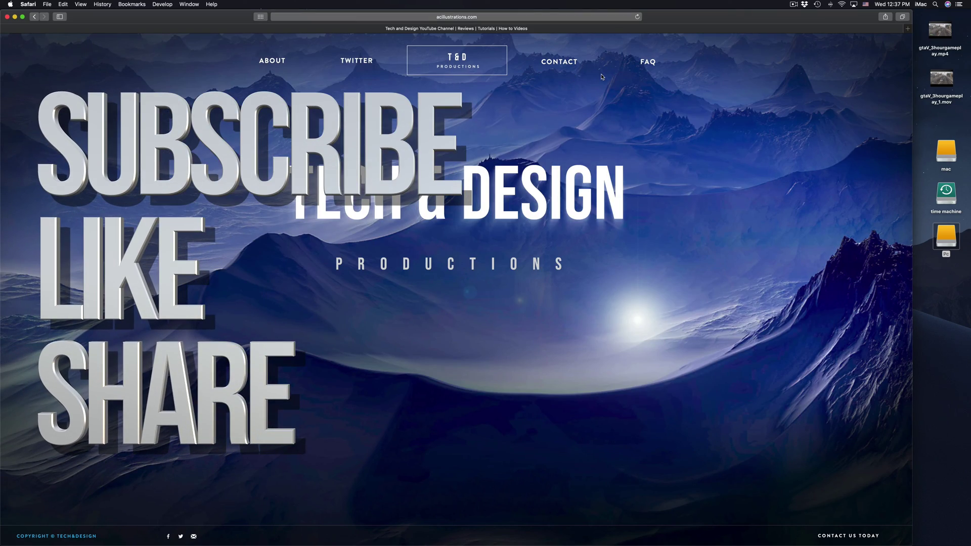